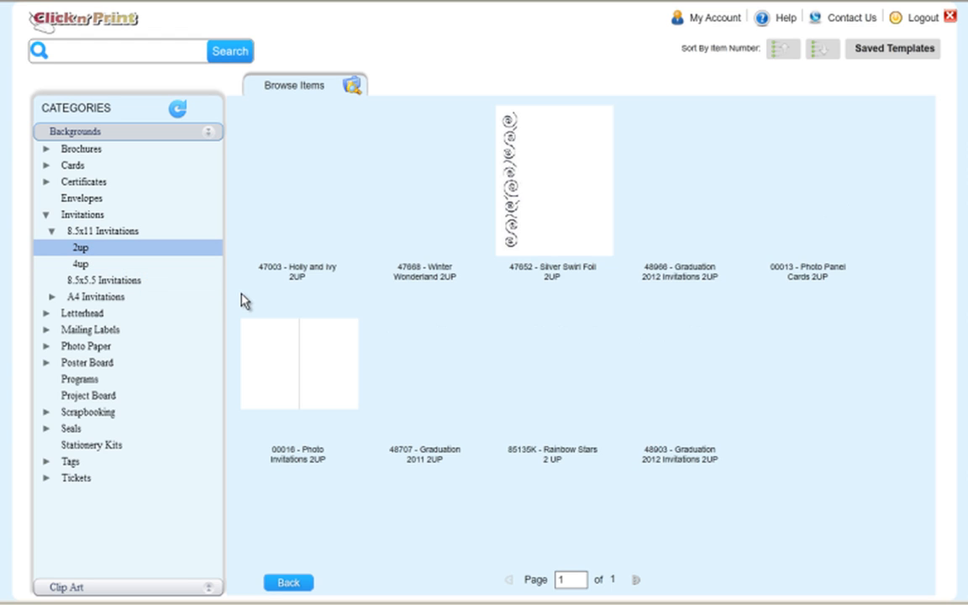
# Open the 00016 Photo Invitations 2UP template from Invitations > 8.5x11 > 2up.
pyautogui.moveTo(333, 362)
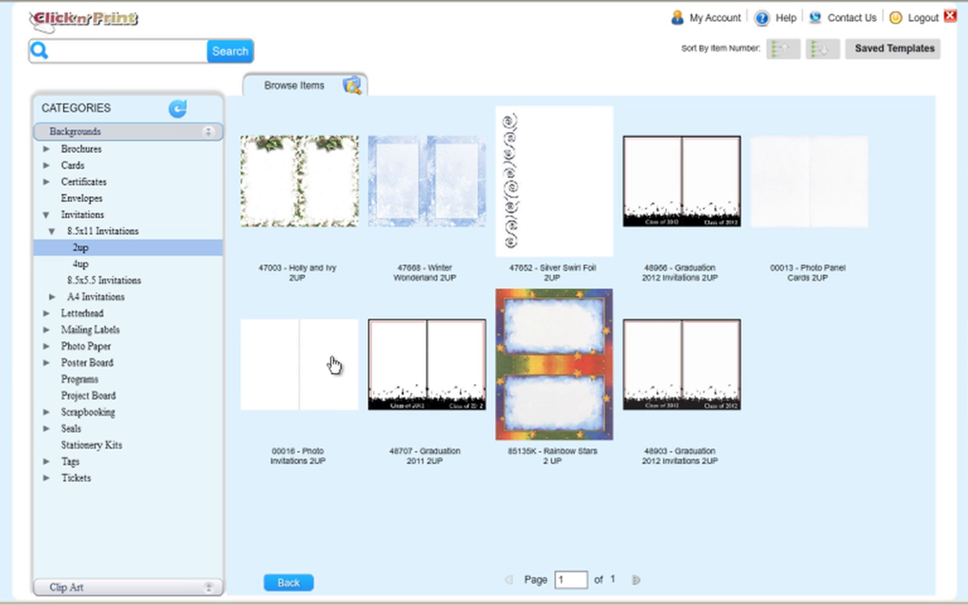
pyautogui.click(334, 364)
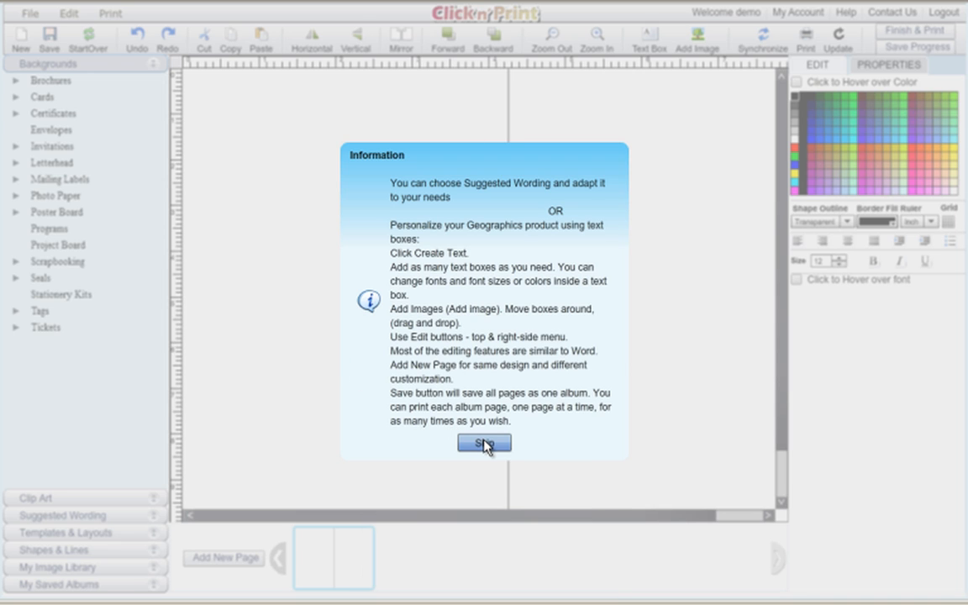
# Dismiss the information dialog and zoom so the card fills the view.
pyautogui.click(484, 444)
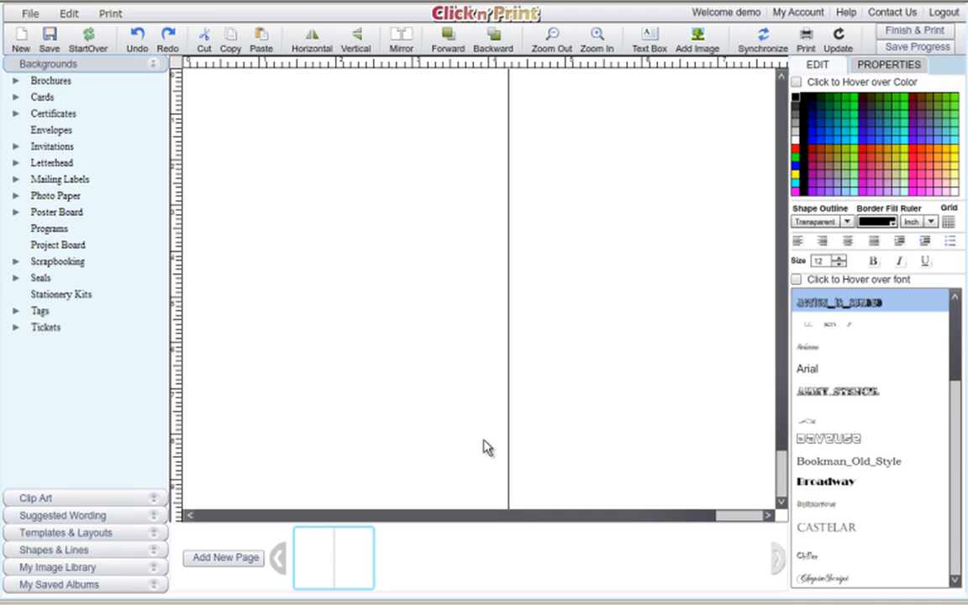
pyautogui.click(555, 40)
pyautogui.click(555, 40)
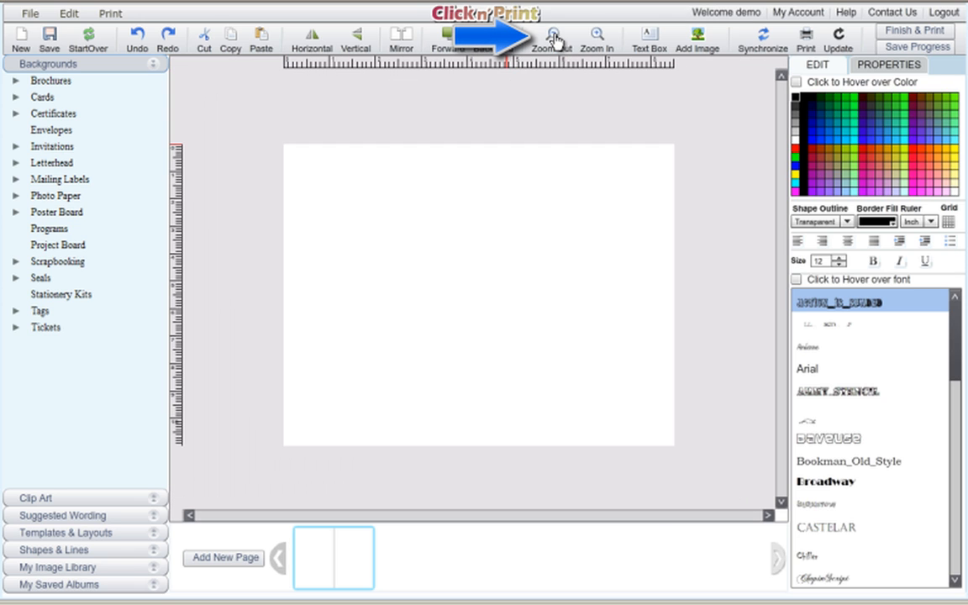
pyautogui.click(597, 39)
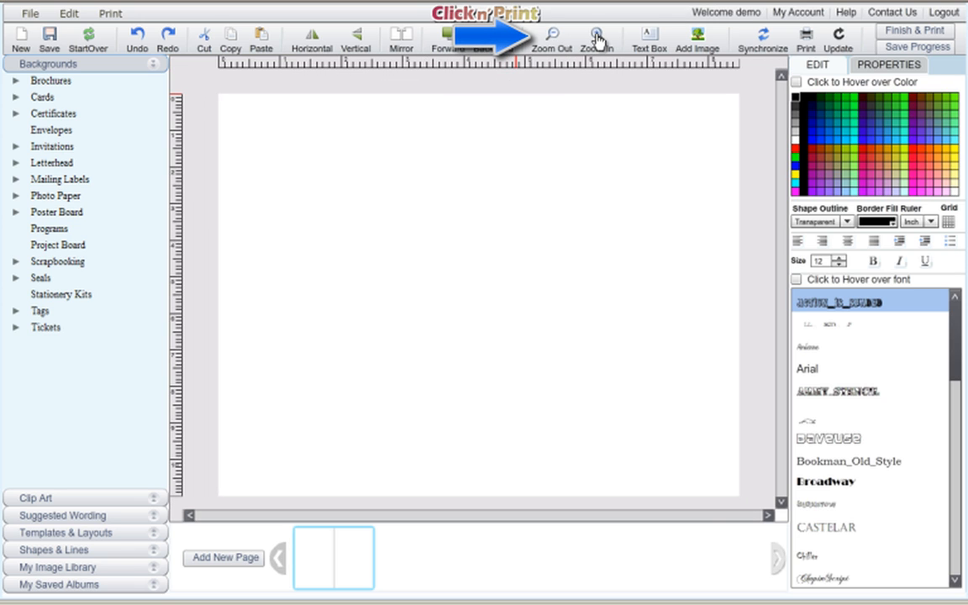
pyautogui.click(597, 39)
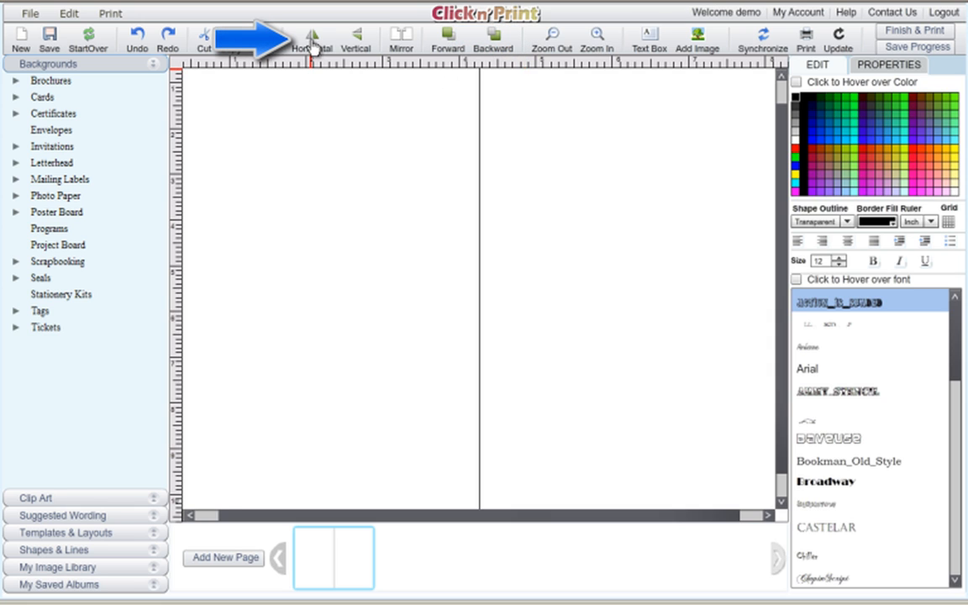
# Try a horizontal fold, return to the vertical fold, and zoom out to the full card.
pyautogui.click(312, 42)
pyautogui.click(313, 42)
pyautogui.click(558, 34)
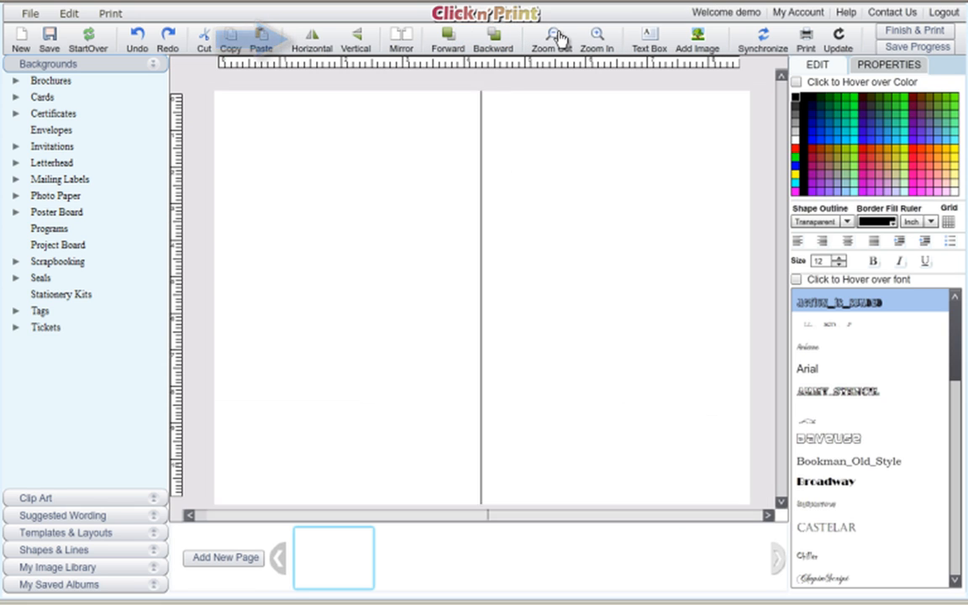
pyautogui.click(559, 37)
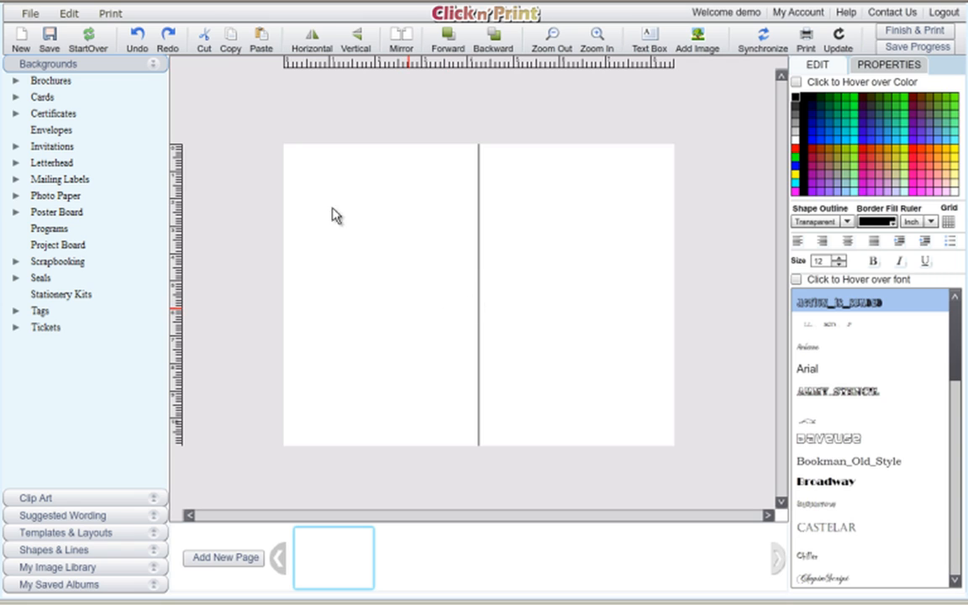
# Apply the Invitation 5 Thanksgiving Dinner wording from Wording By Holiday > Thanksgiving.
pyautogui.click(153, 518)
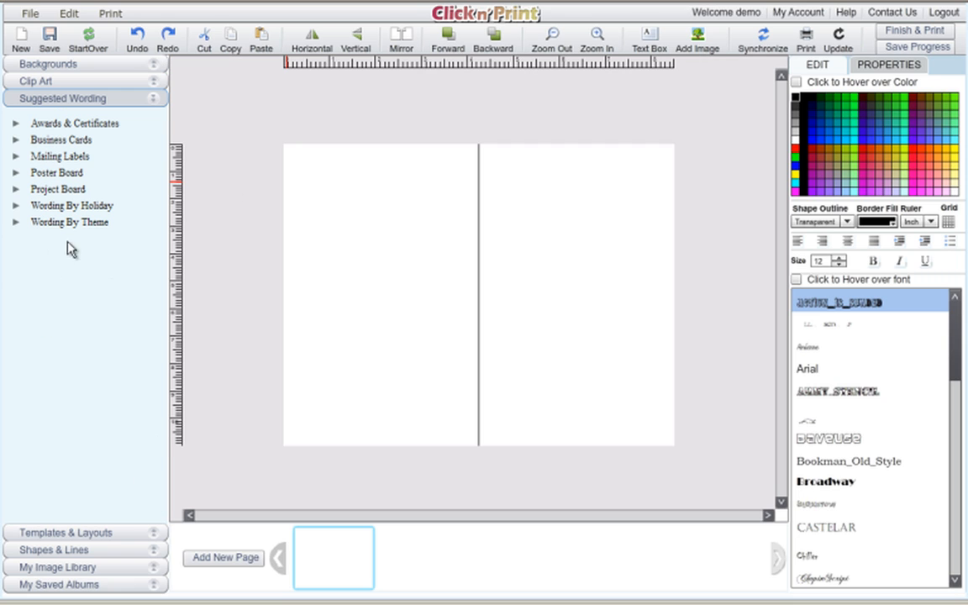
pyautogui.click(16, 206)
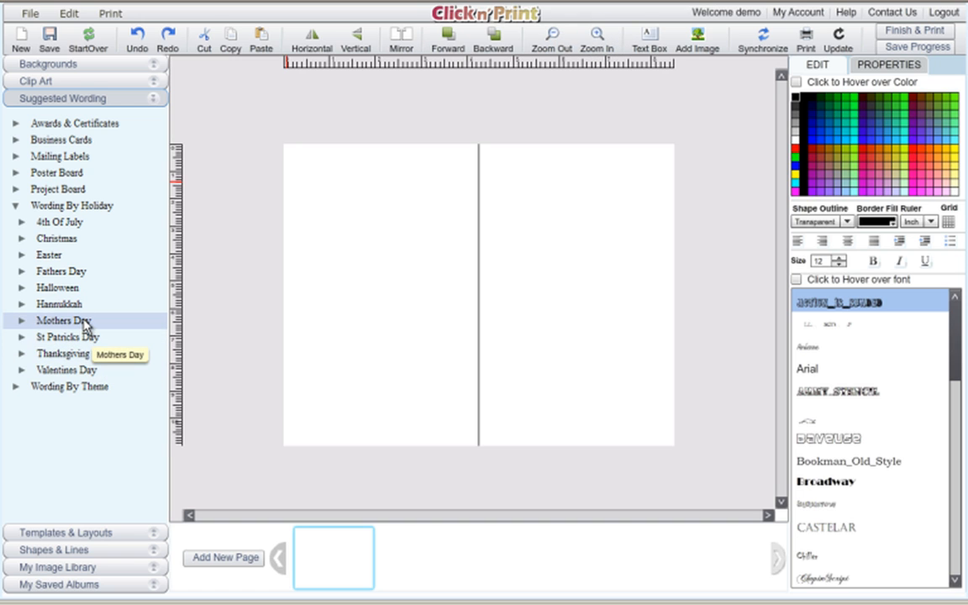
pyautogui.click(21, 355)
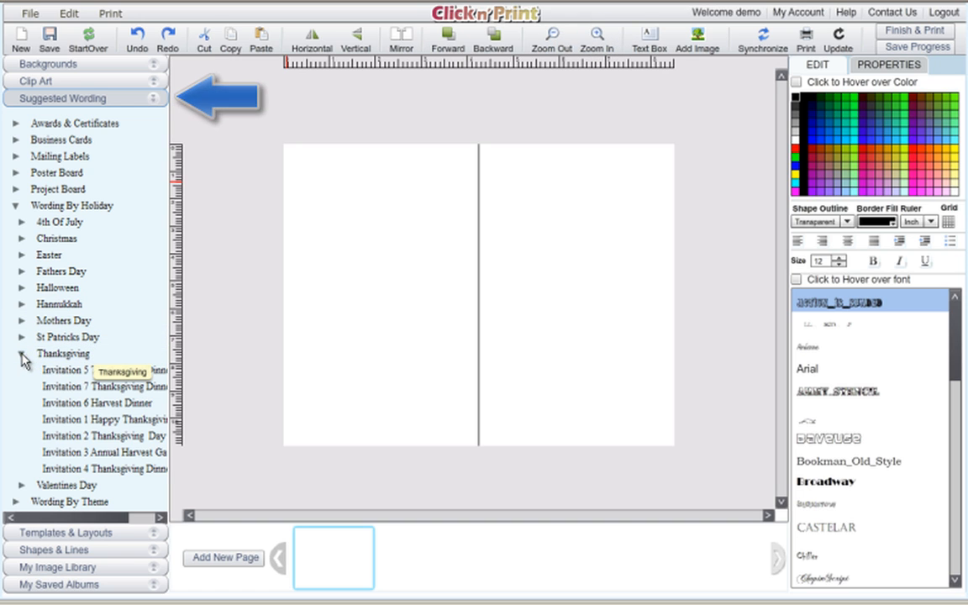
pyautogui.click(122, 376)
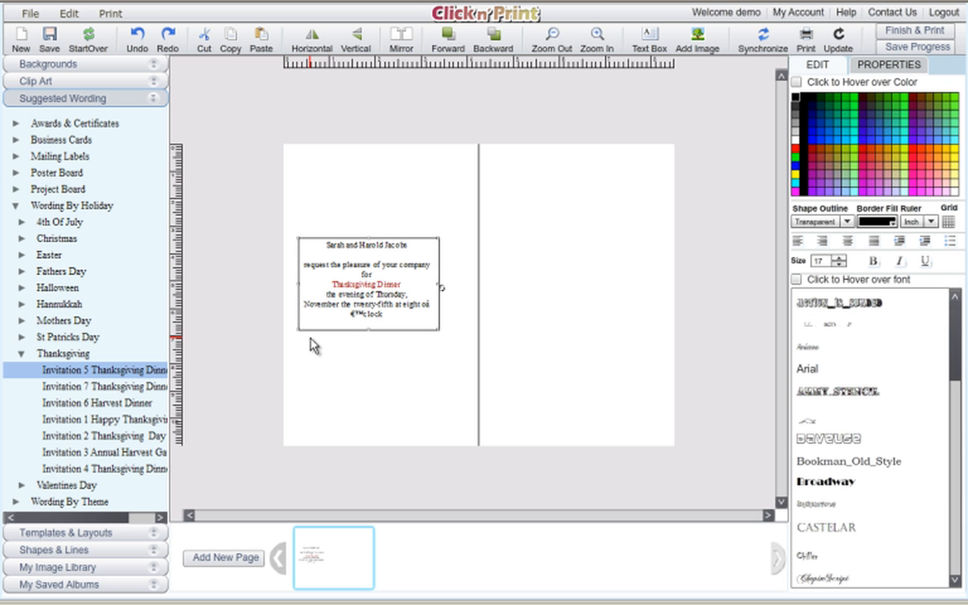
pyautogui.click(598, 38)
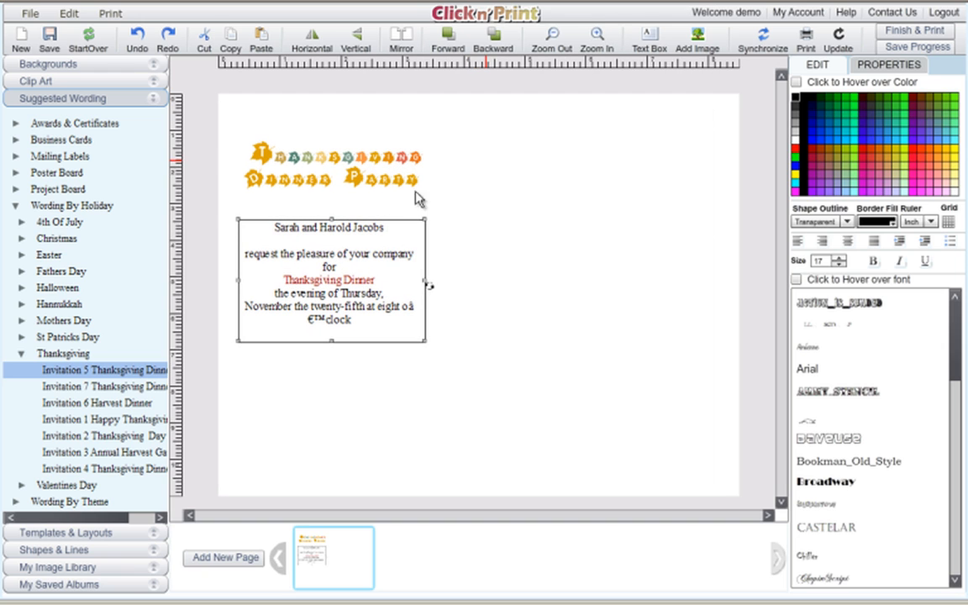
pyautogui.click(553, 38)
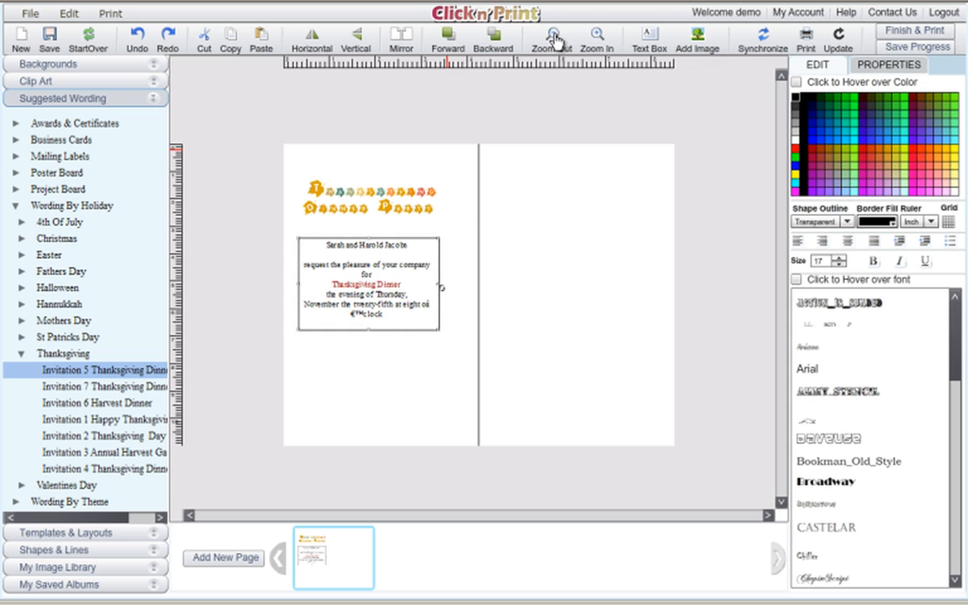
pyautogui.click(597, 38)
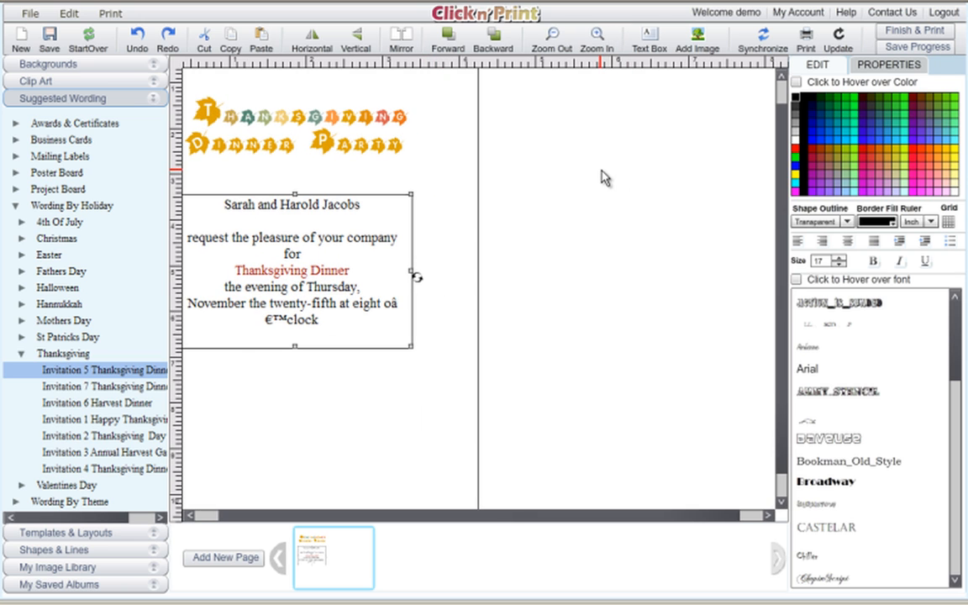
pyautogui.click(190, 515)
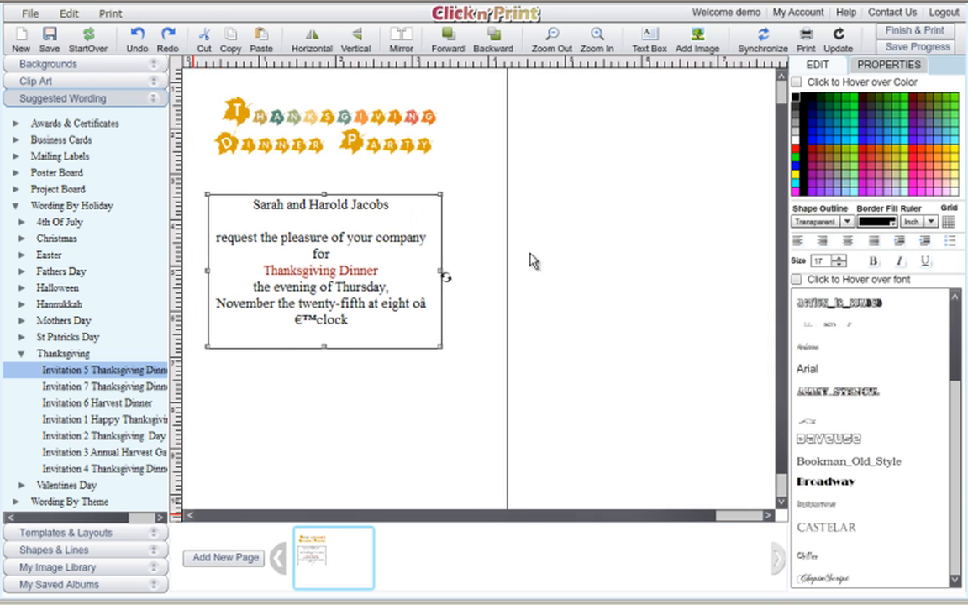
pyautogui.click(781, 75)
pyautogui.click(780, 75)
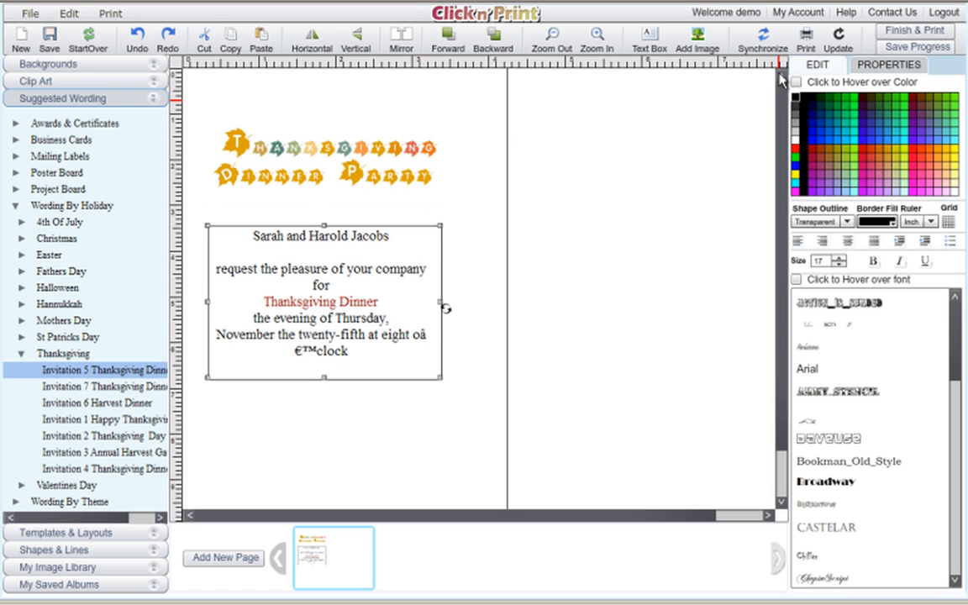
# Raise the invitation wording's font size to 19.
pyautogui.moveTo(327, 239)
pyautogui.mouseDown()
pyautogui.moveTo(345, 236)
pyautogui.moveTo(333, 231)
pyautogui.mouseUp()
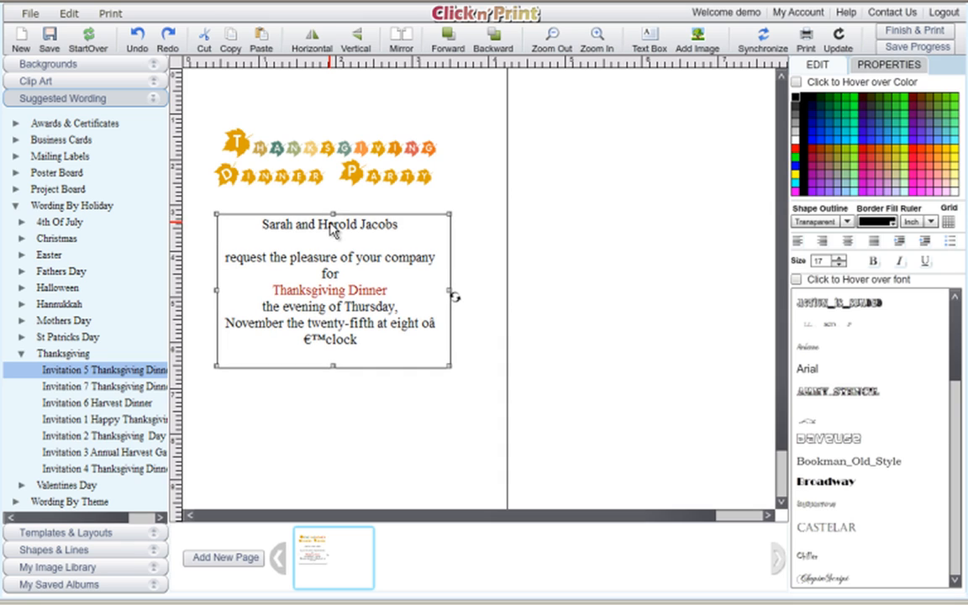
pyautogui.doubleClick(334, 318)
pyautogui.click(354, 322)
pyautogui.moveTo(359, 339); pyautogui.dragTo(261, 221)
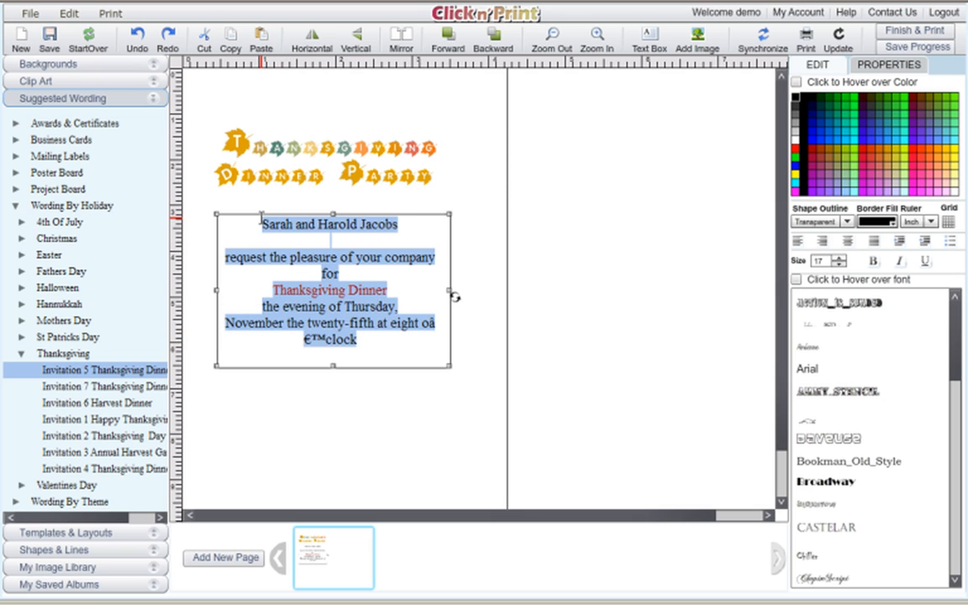
pyautogui.click(841, 259)
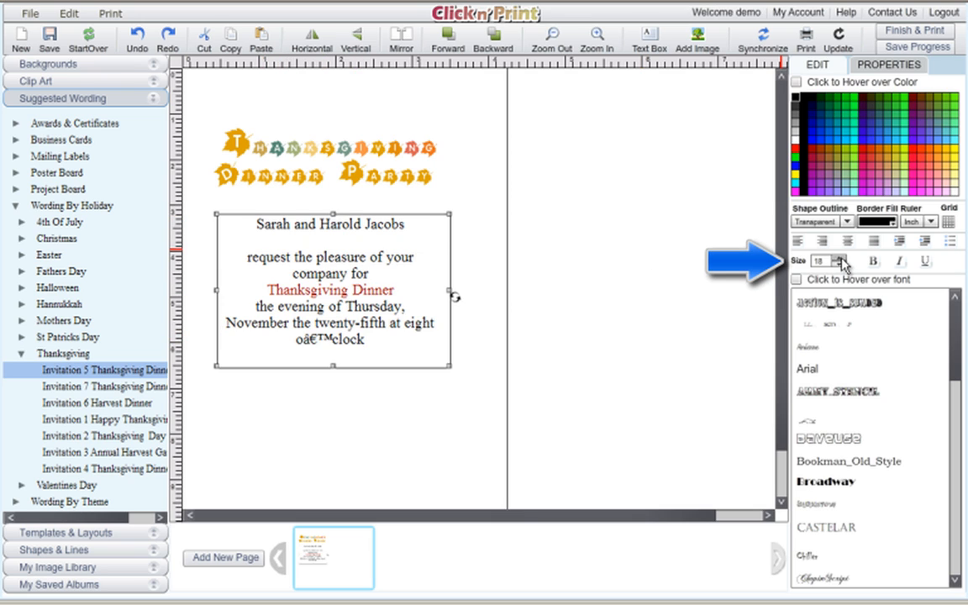
pyautogui.click(841, 260)
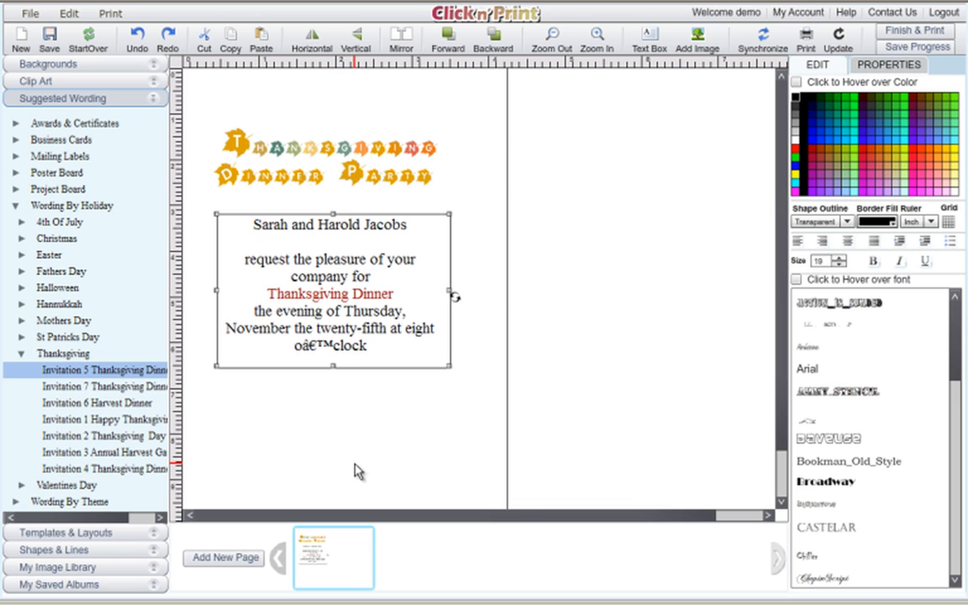
# Stretch the wording box taller to reveal the address lines, then reselect its text.
pyautogui.moveTo(333, 368); pyautogui.dragTo(335, 429)
pyautogui.doubleClick(328, 273)
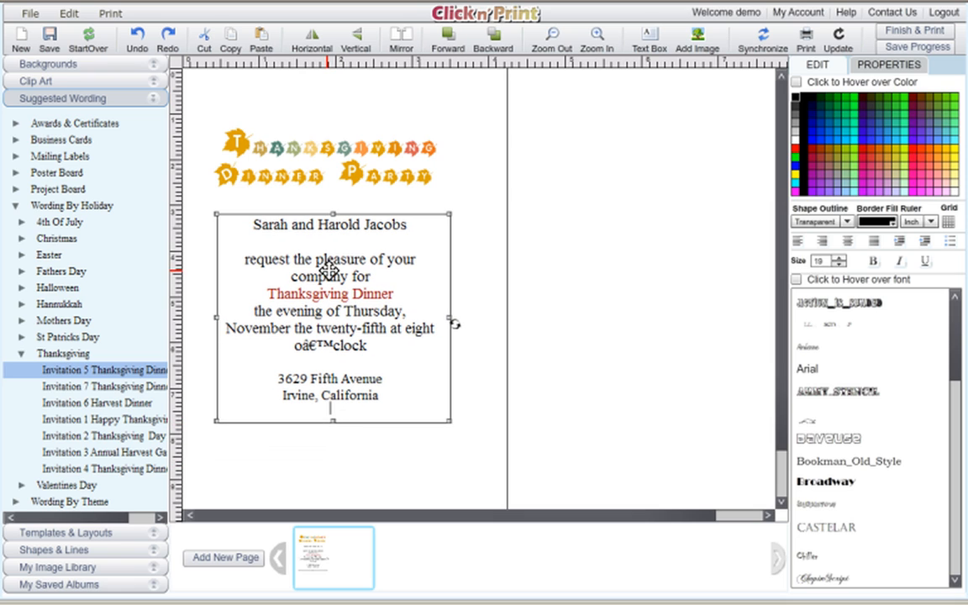
pyautogui.moveTo(378, 401); pyautogui.dragTo(255, 221)
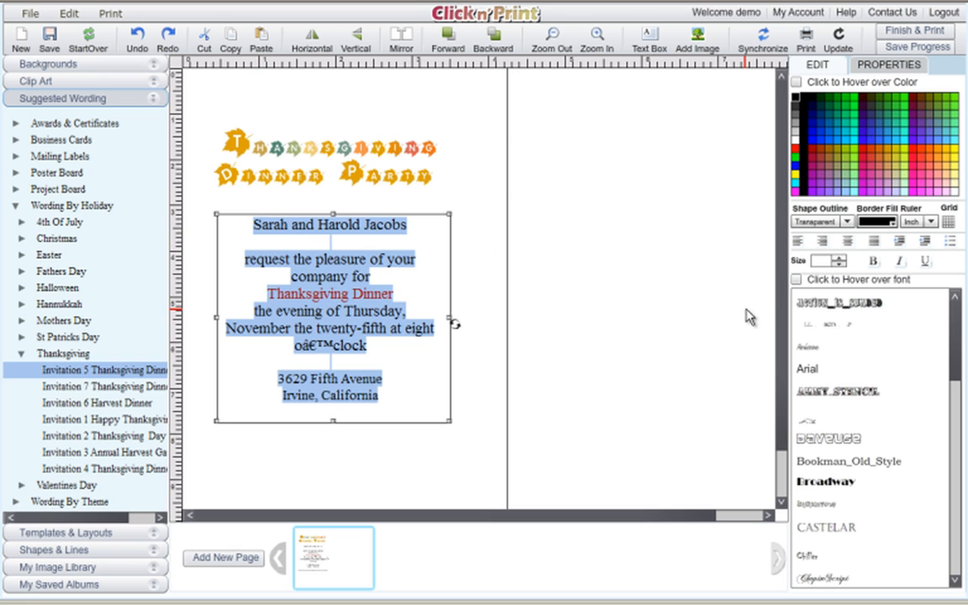
# Set the wording in Gara and colour the Thanksgiving Dinner line green.
pyautogui.click(797, 280)
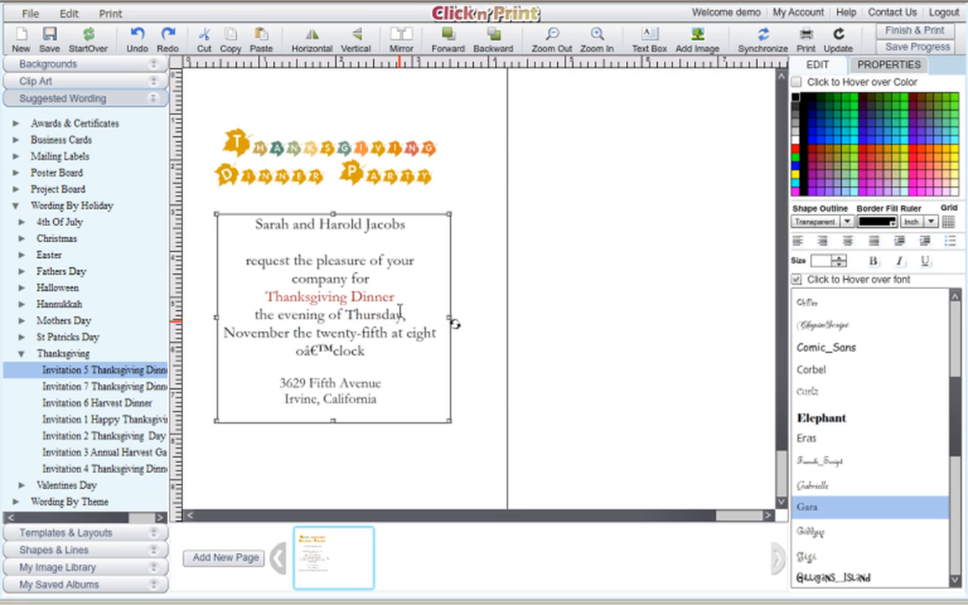
pyautogui.moveTo(396, 298); pyautogui.dragTo(267, 299)
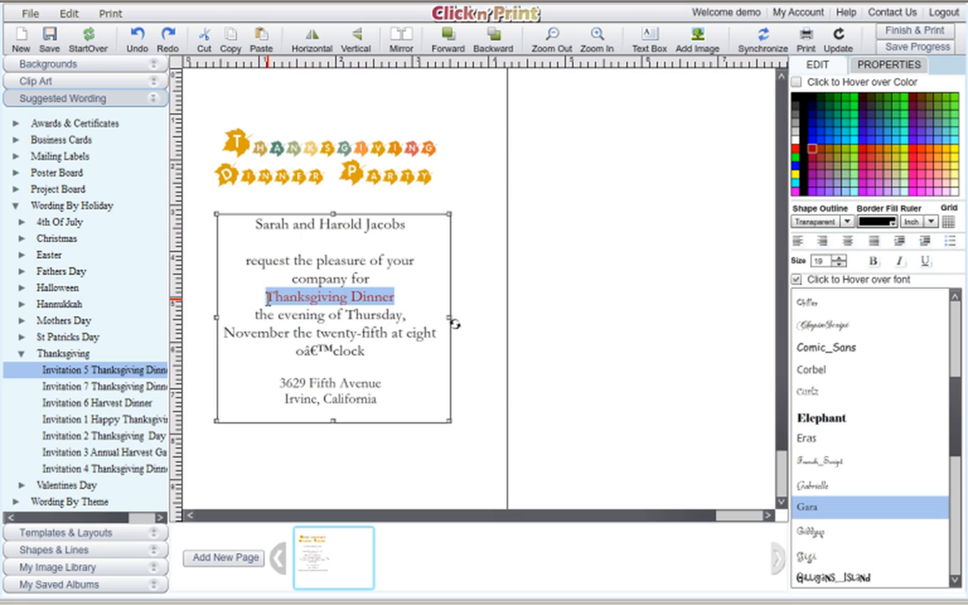
pyautogui.click(796, 81)
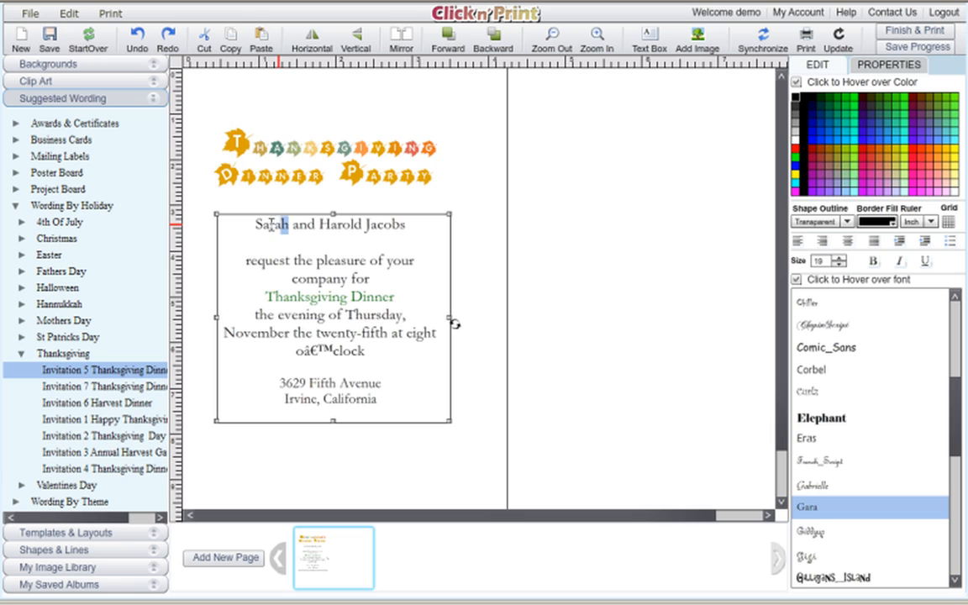
# Replace the hosts' names and change the start time to six o' clock.
pyautogui.moveTo(271, 223); pyautogui.dragTo(254, 225)
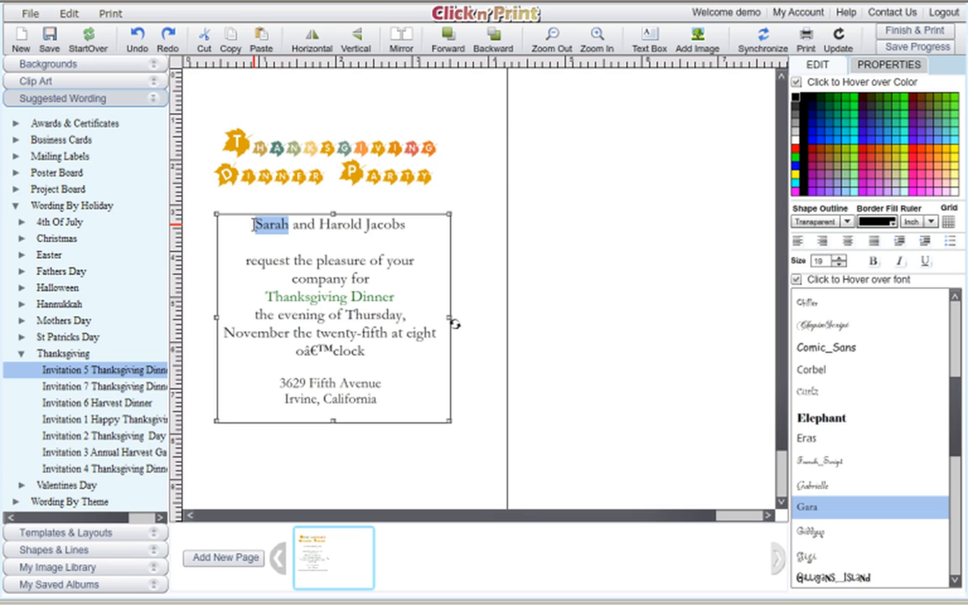
pyautogui.write('Mary')
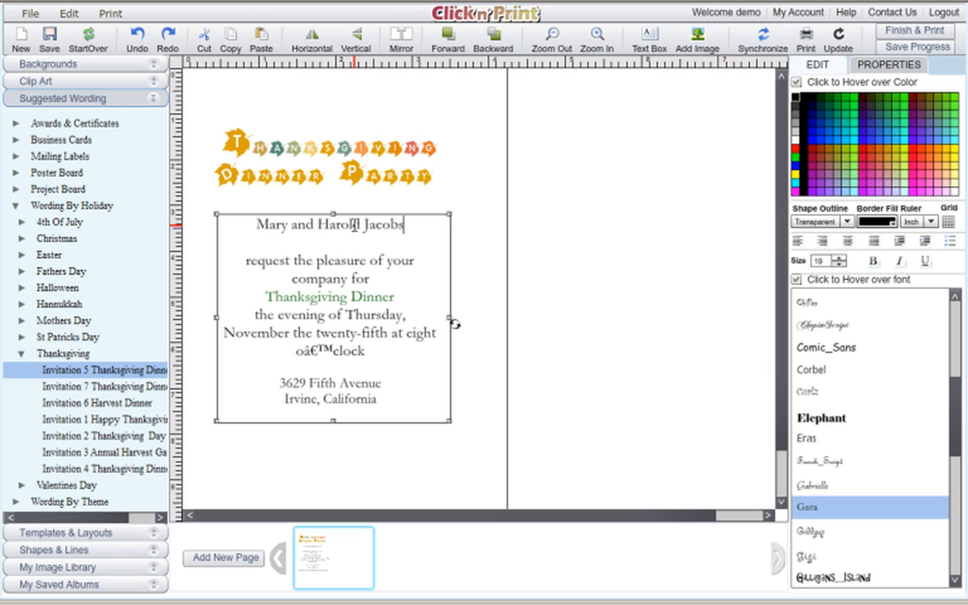
pyautogui.press('BackSpace')
pyautogui.press('BackSpace')
pyautogui.press('BackSpace')
pyautogui.press('BackSpace')
pyautogui.press('BackSpace')
pyautogui.press('BackSpace')
pyautogui.press('BackSpace')
pyautogui.press('BackSpace')
pyautogui.press('BackSpace')
pyautogui.press('BackSpace')
pyautogui.press('BackSpace')
pyautogui.press('BackSpace')
pyautogui.press('BackSpace')
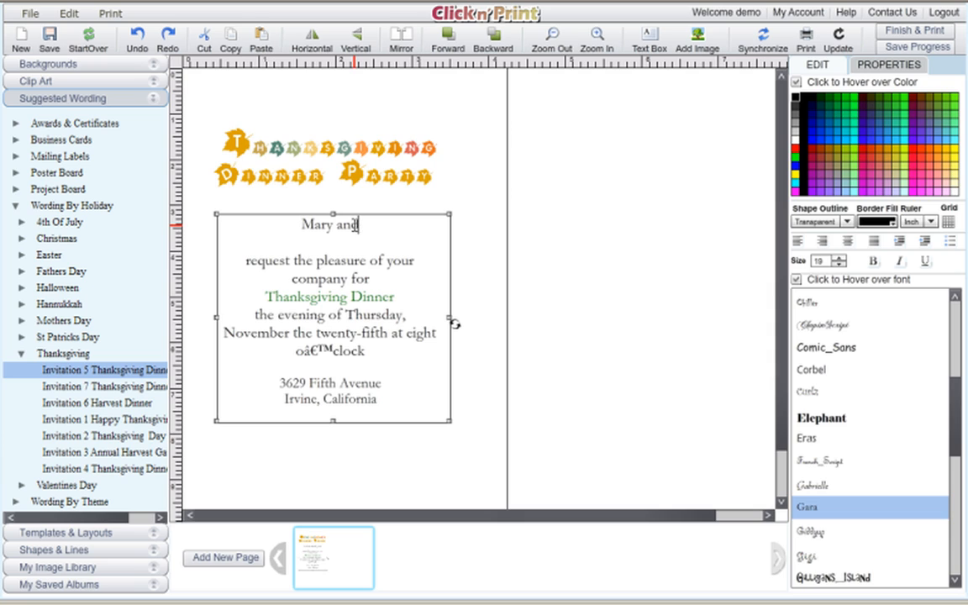
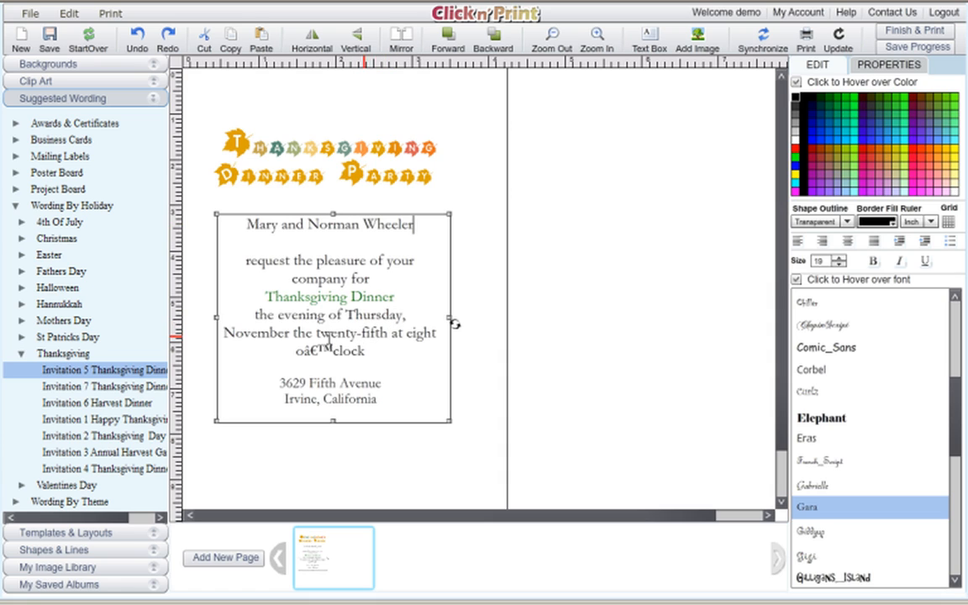
pyautogui.moveTo(367, 351); pyautogui.dragTo(407, 333)
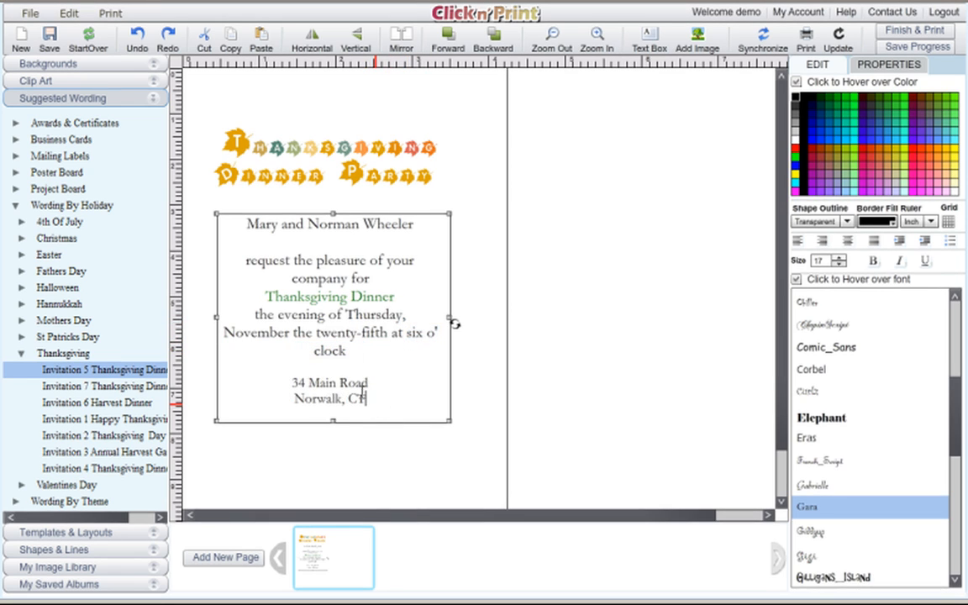
# Centre-align the whole invitation text block.
pyautogui.moveTo(366, 402); pyautogui.dragTo(218, 198)
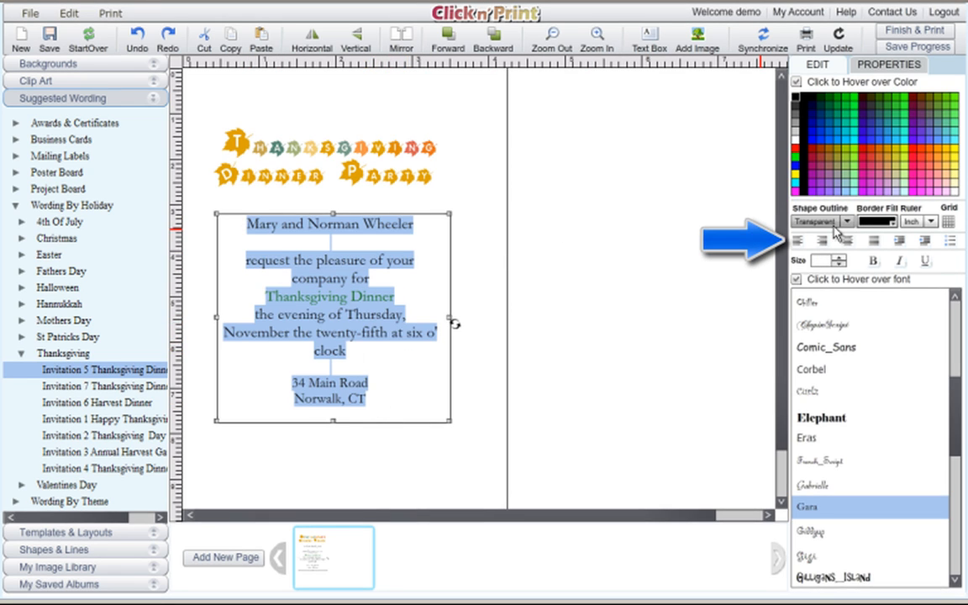
pyautogui.click(798, 241)
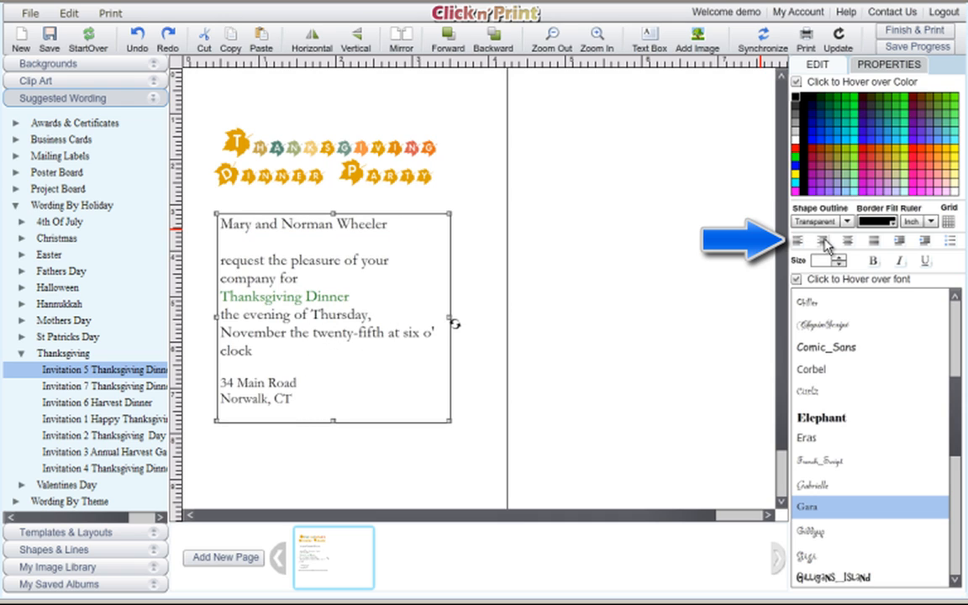
pyautogui.click(824, 241)
pyautogui.click(850, 242)
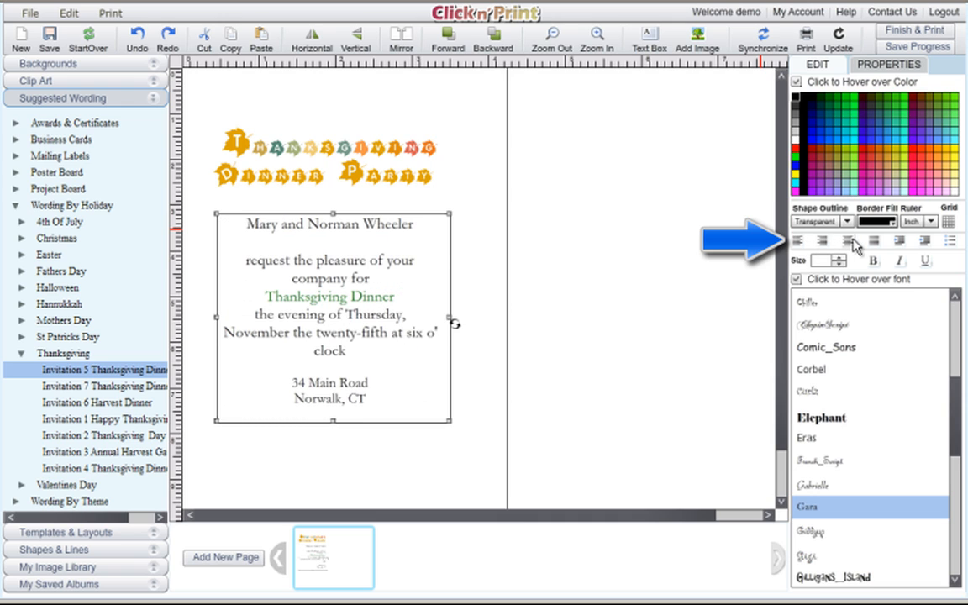
pyautogui.click(470, 262)
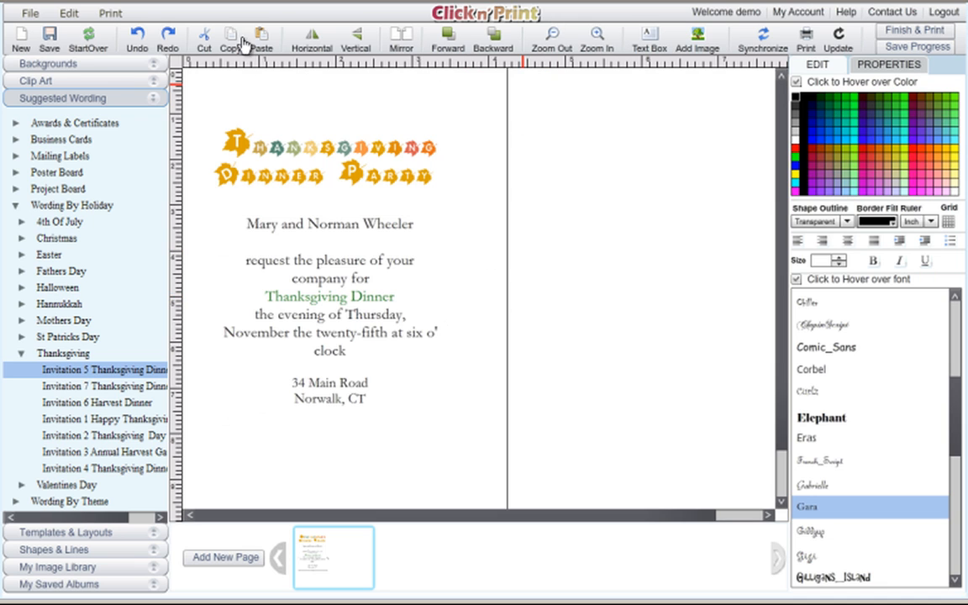
# Nudge the leaf-lettered title and the invitation text block slightly right on the left panel.
pyautogui.click(554, 36)
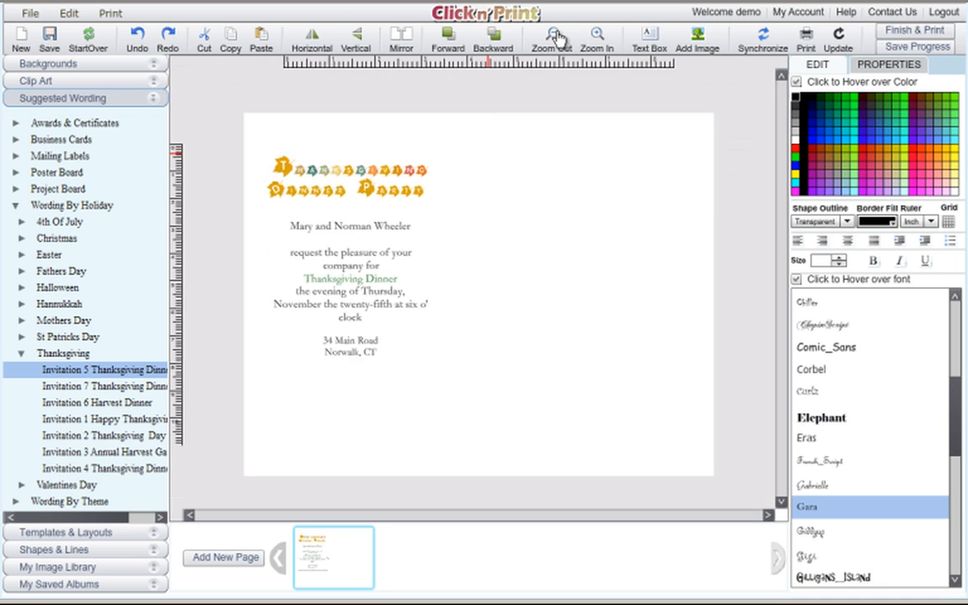
pyautogui.click(556, 37)
pyautogui.click(595, 38)
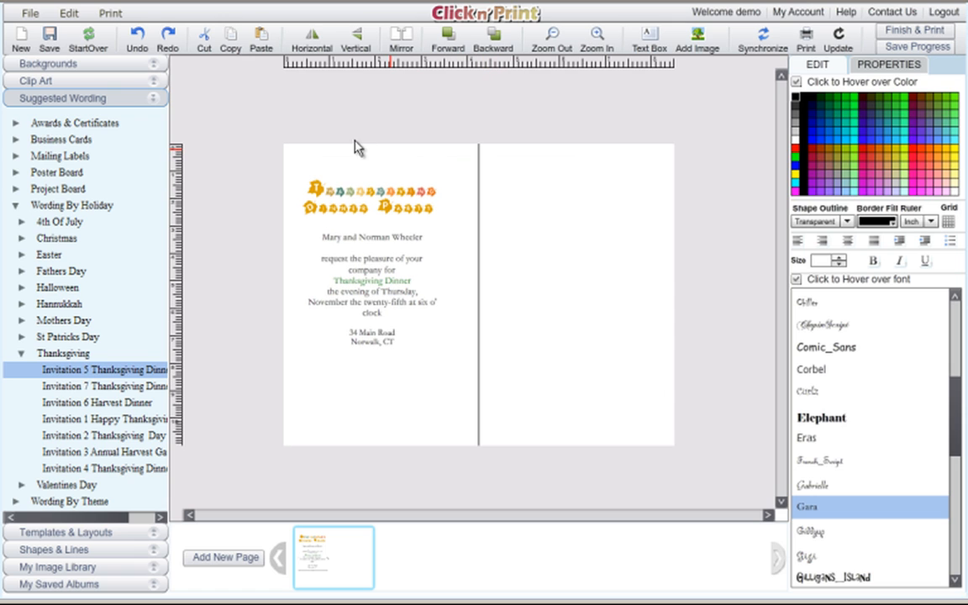
pyautogui.click(340, 234)
pyautogui.click(401, 209)
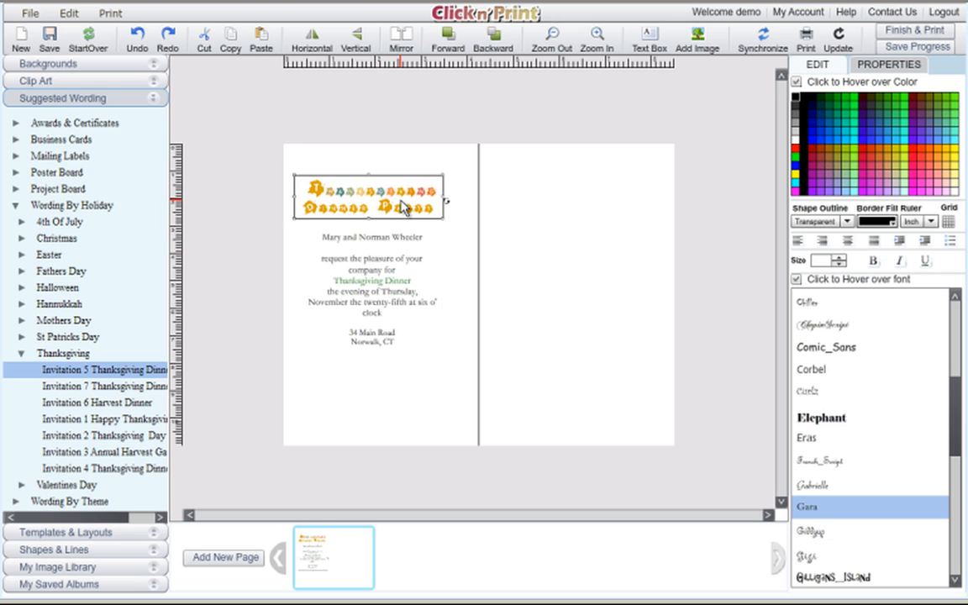
pyautogui.moveTo(402, 208)
pyautogui.mouseDown()
pyautogui.moveTo(398, 195)
pyautogui.moveTo(403, 205)
pyautogui.moveTo(409, 194)
pyautogui.mouseUp()
pyautogui.moveTo(401, 247)
pyautogui.mouseDown()
pyautogui.moveTo(418, 256)
pyautogui.moveTo(412, 243)
pyautogui.moveTo(405, 251)
pyautogui.mouseUp()
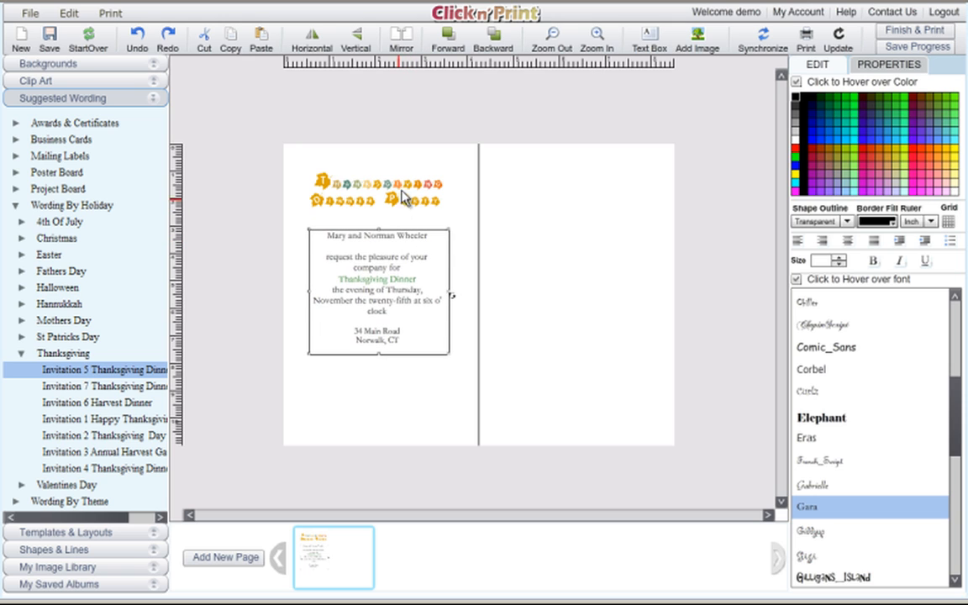
pyautogui.click(361, 173)
# Duplicate the clip-art title and place the copy at the top of the right panel.
pyautogui.click(231, 38)
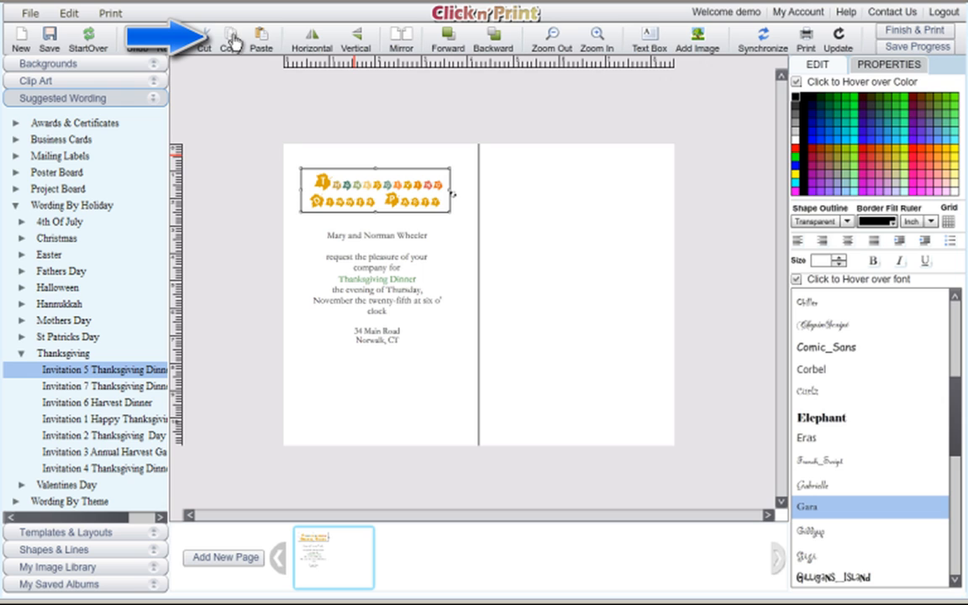
pyautogui.click(261, 39)
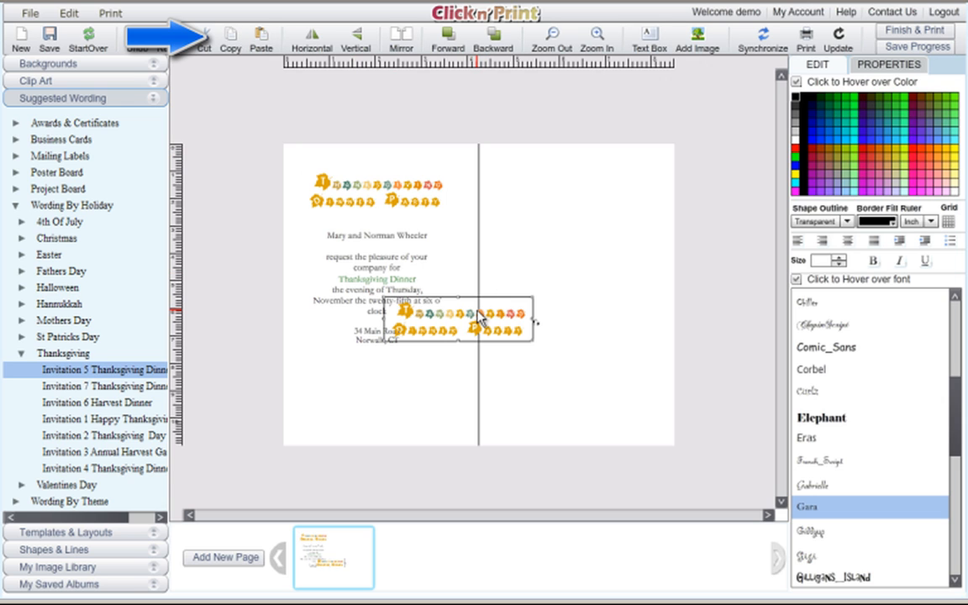
pyautogui.moveTo(481, 321); pyautogui.dragTo(591, 183)
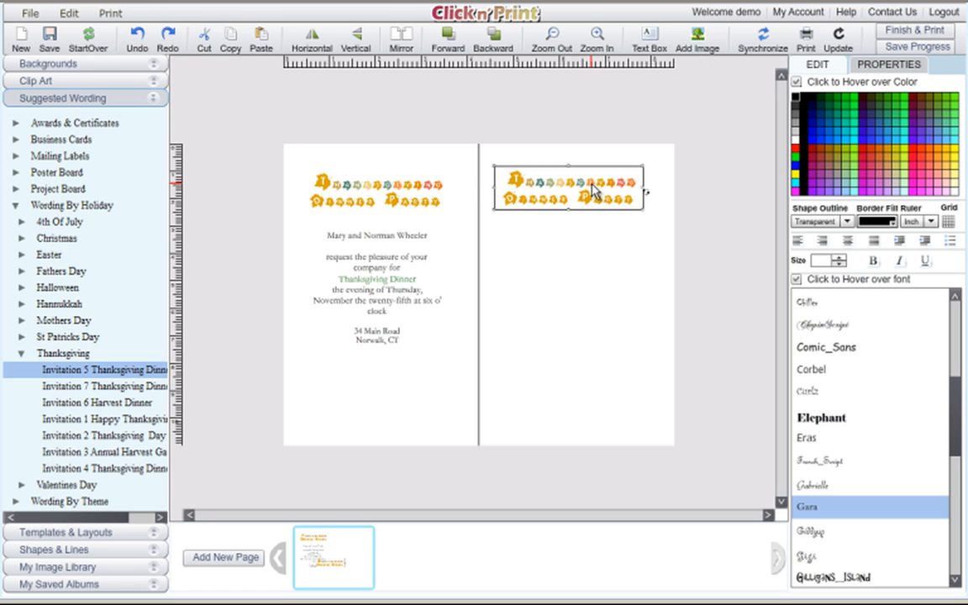
# Paste a copy of the invitation wording onto the right panel.
pyautogui.click(368, 294)
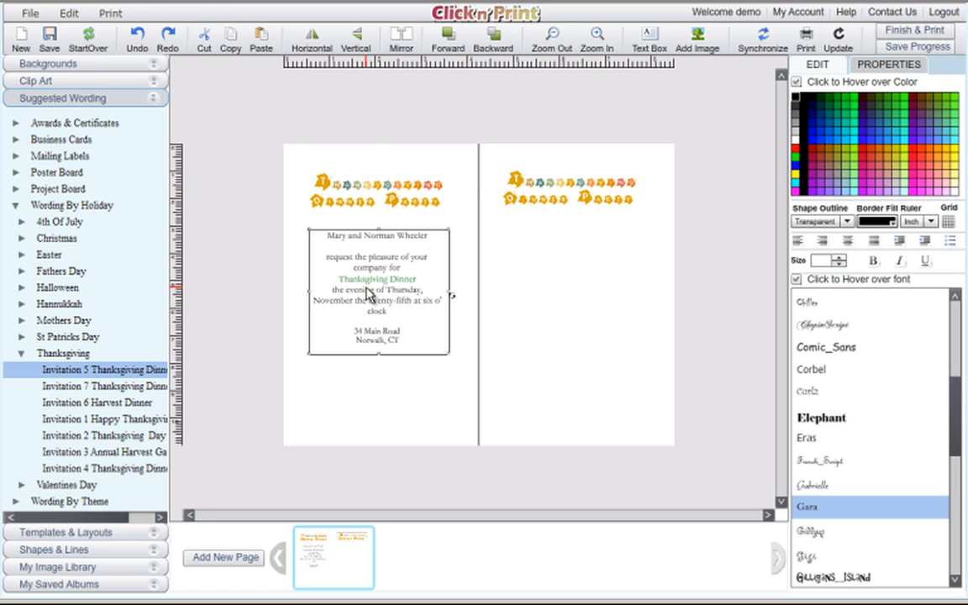
pyautogui.click(263, 42)
pyautogui.moveTo(457, 360); pyautogui.dragTo(575, 289)
pyautogui.click(446, 238)
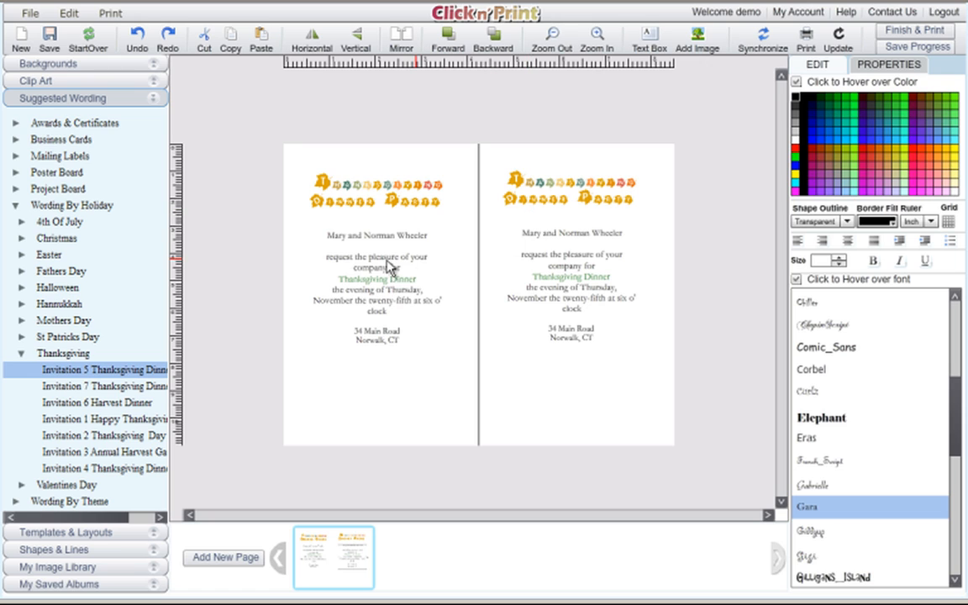
pyautogui.click(516, 292)
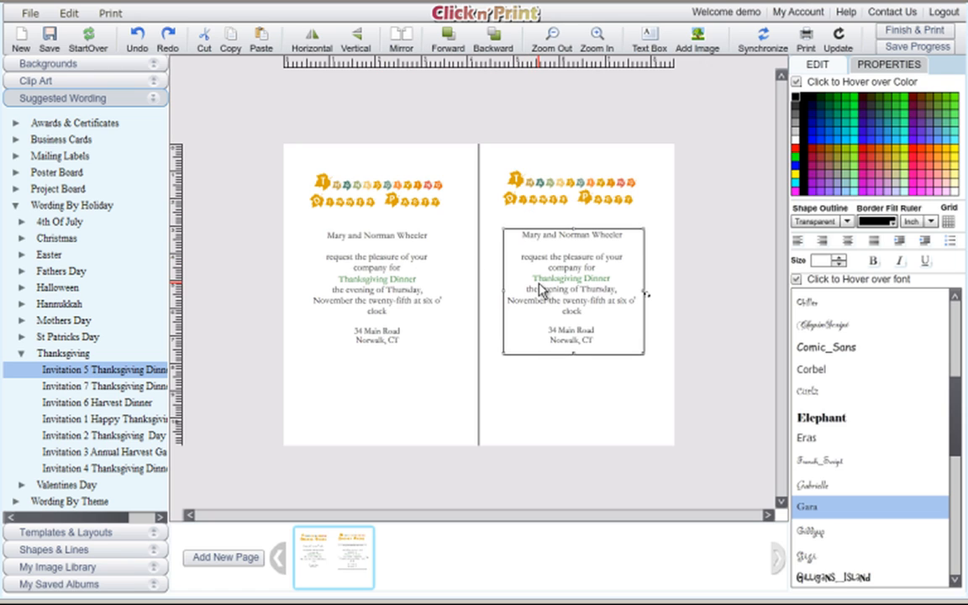
pyautogui.click(398, 326)
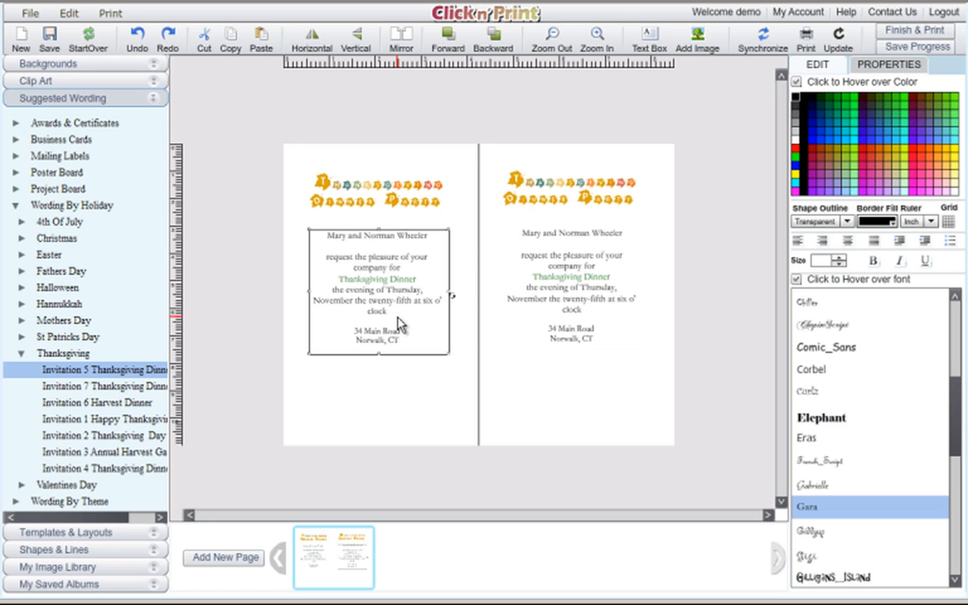
pyautogui.click(395, 390)
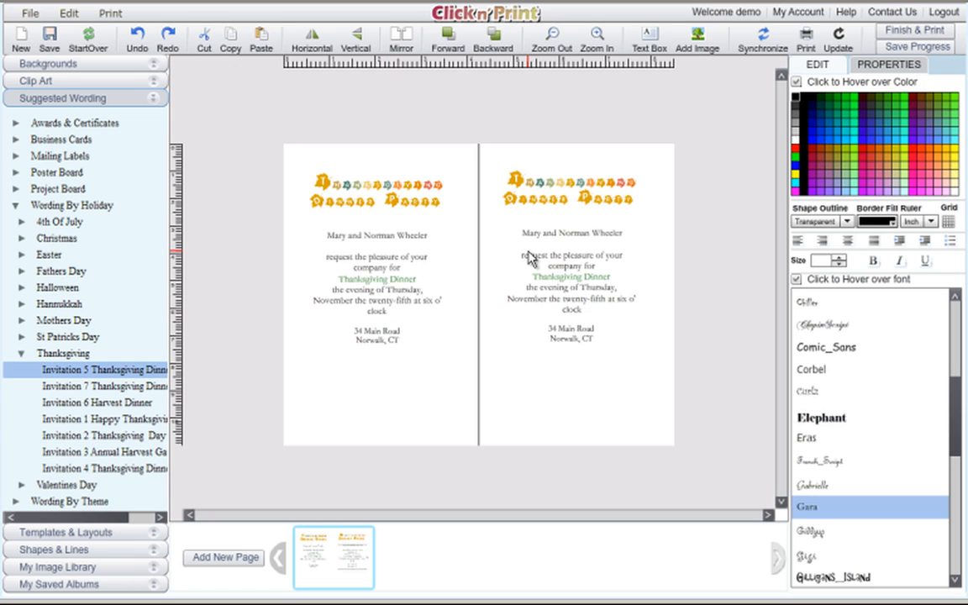
# Add a text box below the address holding the 'We hope to see you there!' closing note.
pyautogui.click(647, 39)
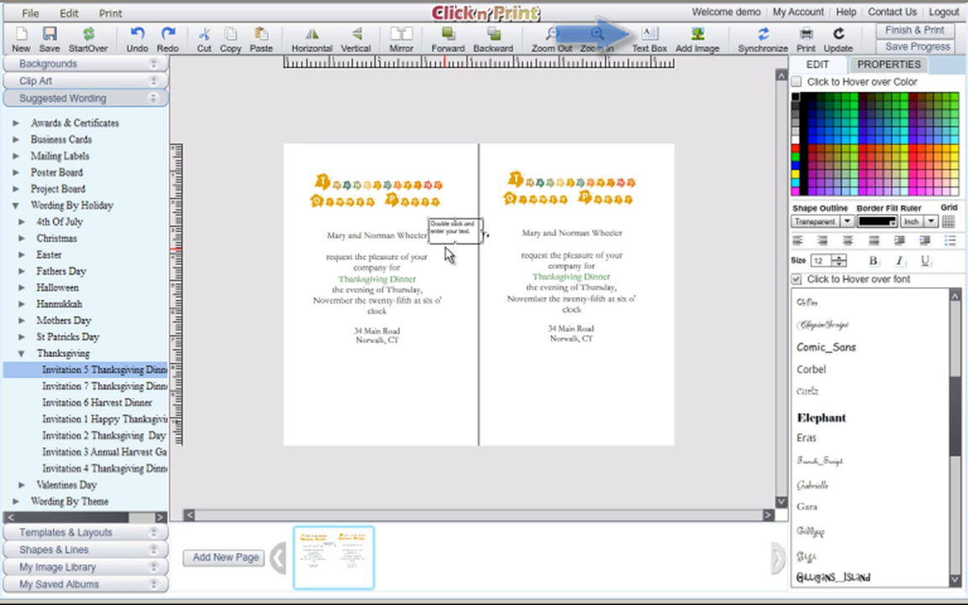
pyautogui.moveTo(434, 290); pyautogui.dragTo(387, 378)
pyautogui.doubleClick(387, 378)
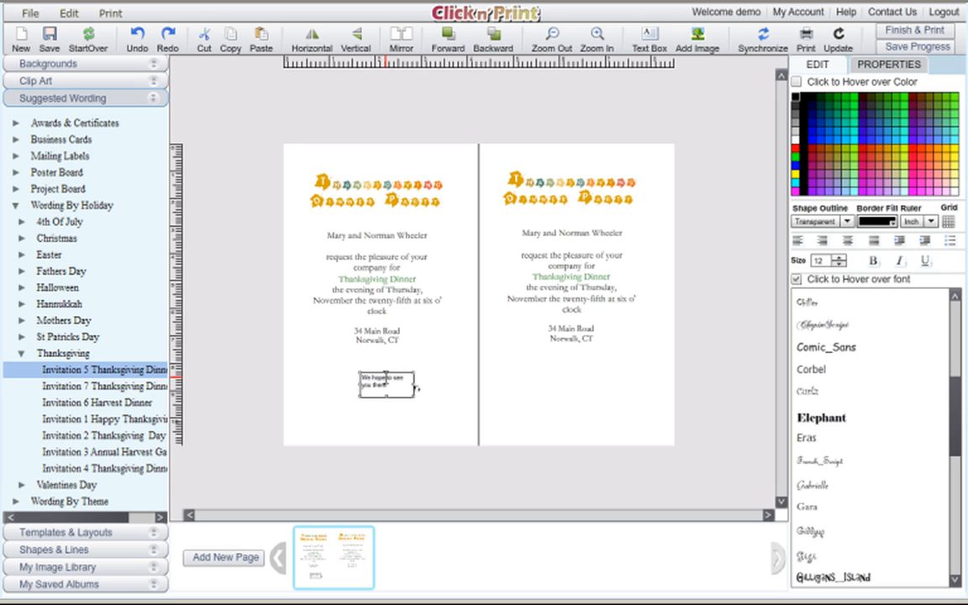
pyautogui.press('Return')
pyautogui.press('Return')
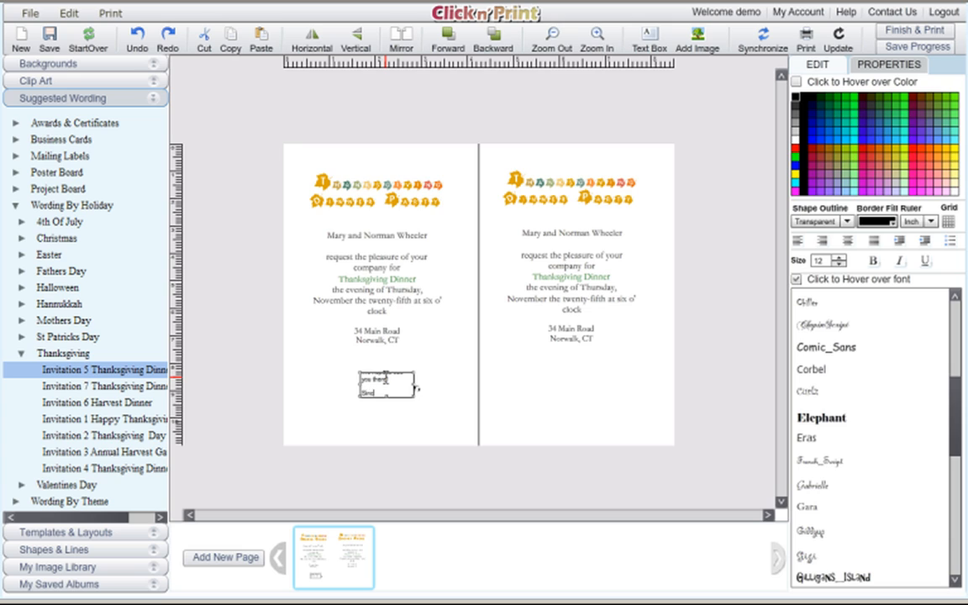
pyautogui.press('Return')
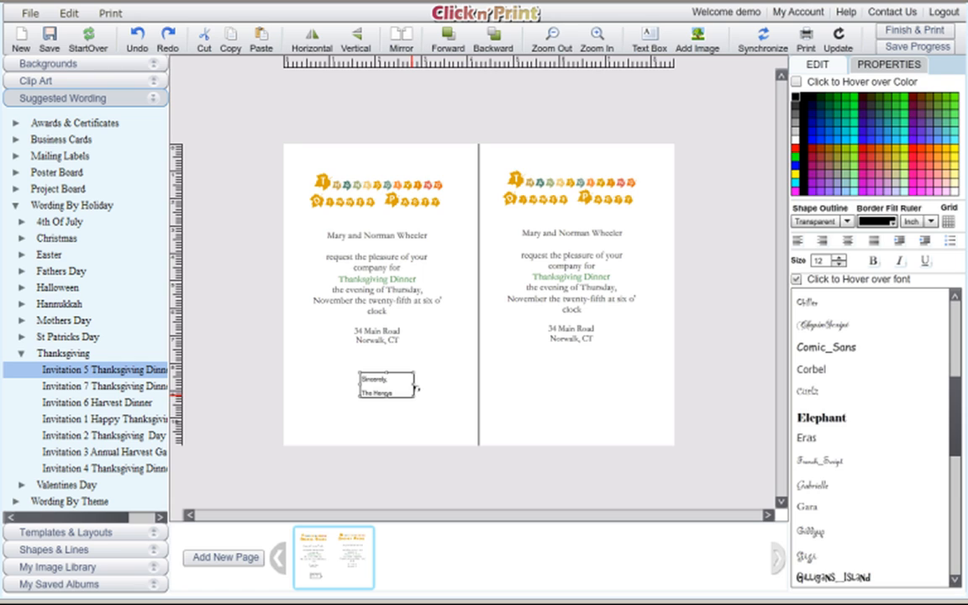
pyautogui.moveTo(411, 407); pyautogui.dragTo(468, 439)
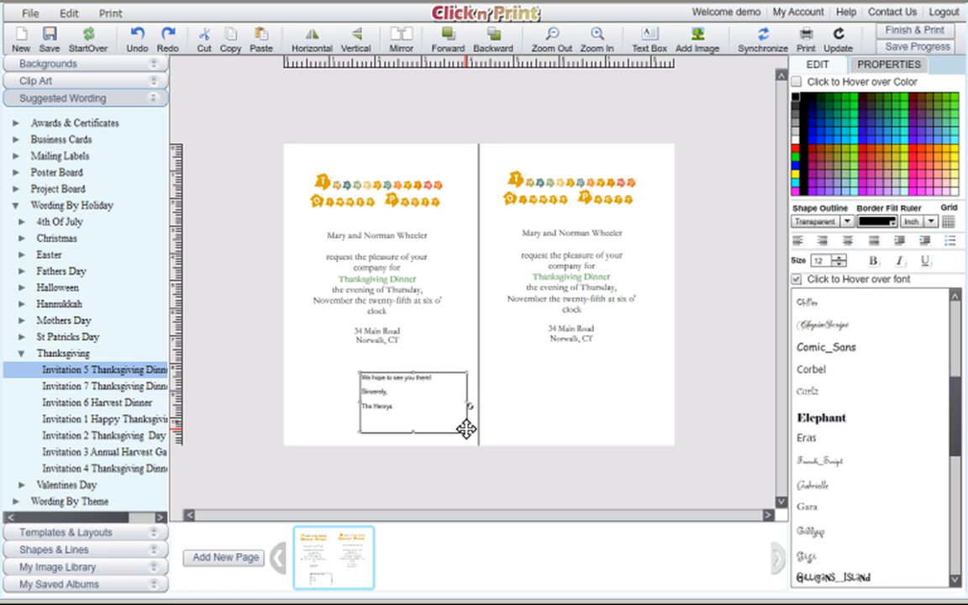
# Set the closing greeting to Gara at size 18.
pyautogui.click(400, 411)
pyautogui.moveTo(400, 411); pyautogui.dragTo(345, 372)
pyautogui.moveTo(960, 373); pyautogui.dragTo(958, 420)
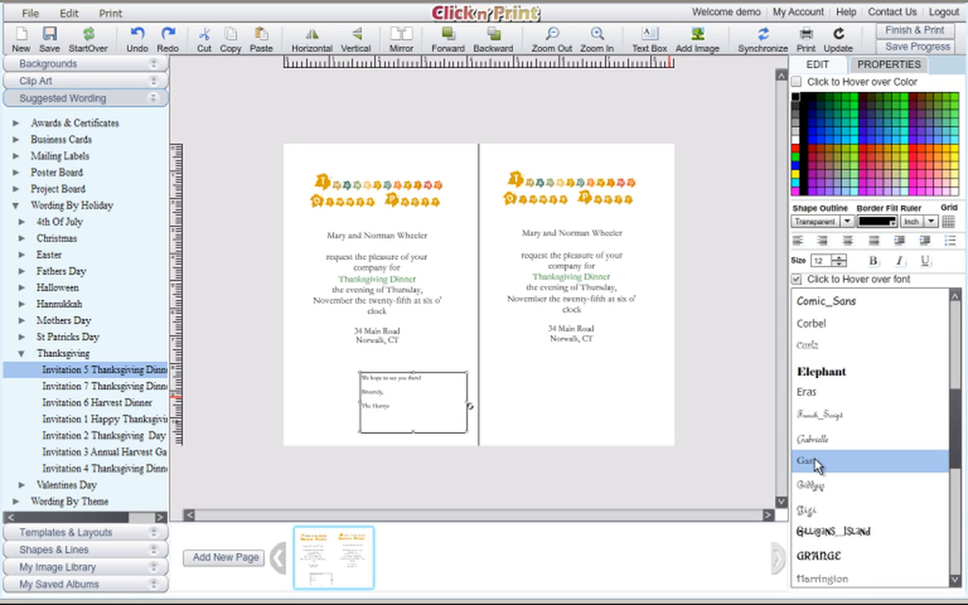
pyautogui.click(839, 258)
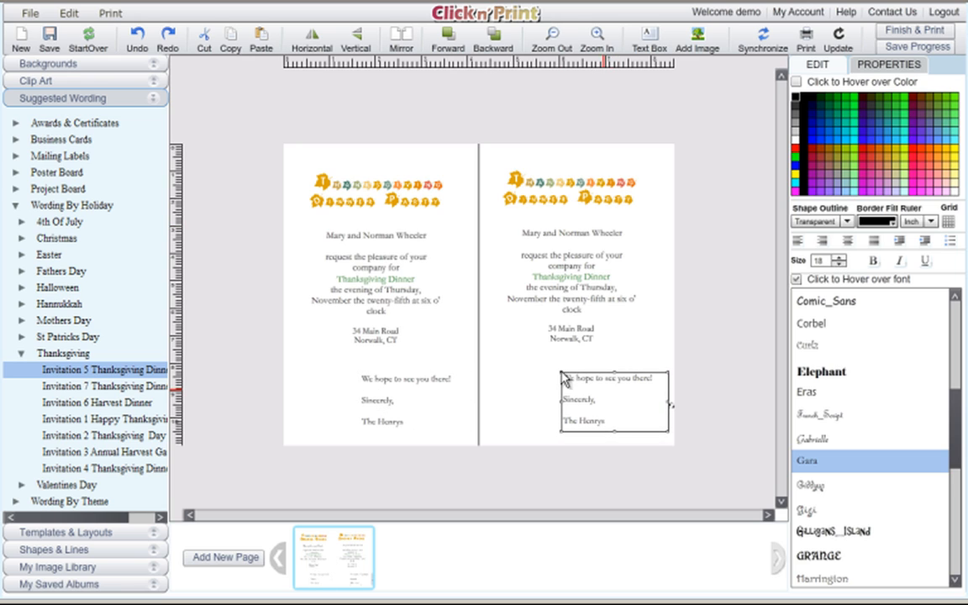
pyautogui.click(508, 336)
pyautogui.click(339, 375)
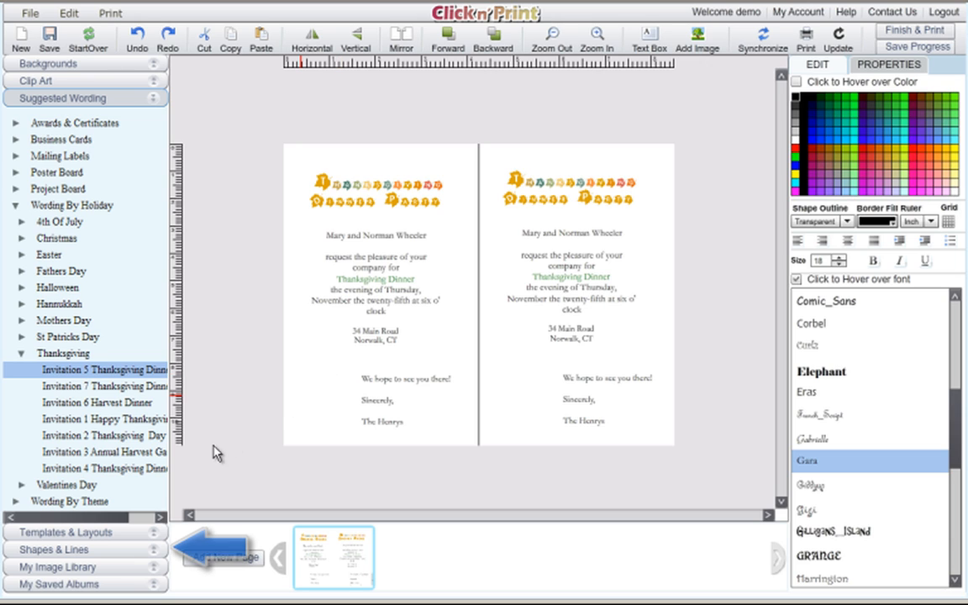
# Browse the Thanksgiving clip art without adding any, then show the Shapes & Lines palette.
pyautogui.click(156, 556)
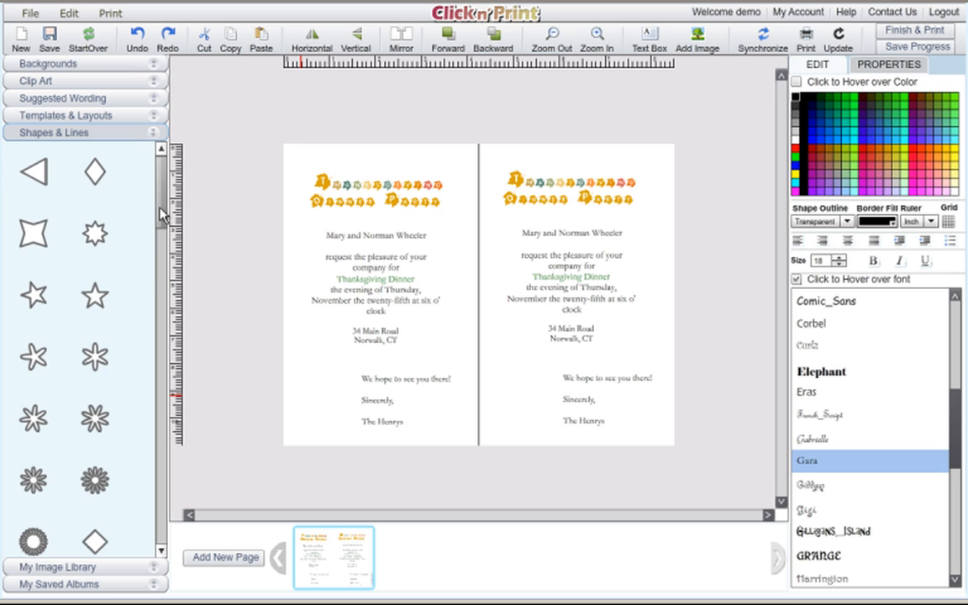
pyautogui.moveTo(162, 205)
pyautogui.mouseDown()
pyautogui.moveTo(162, 329)
pyautogui.moveTo(162, 192)
pyautogui.mouseUp()
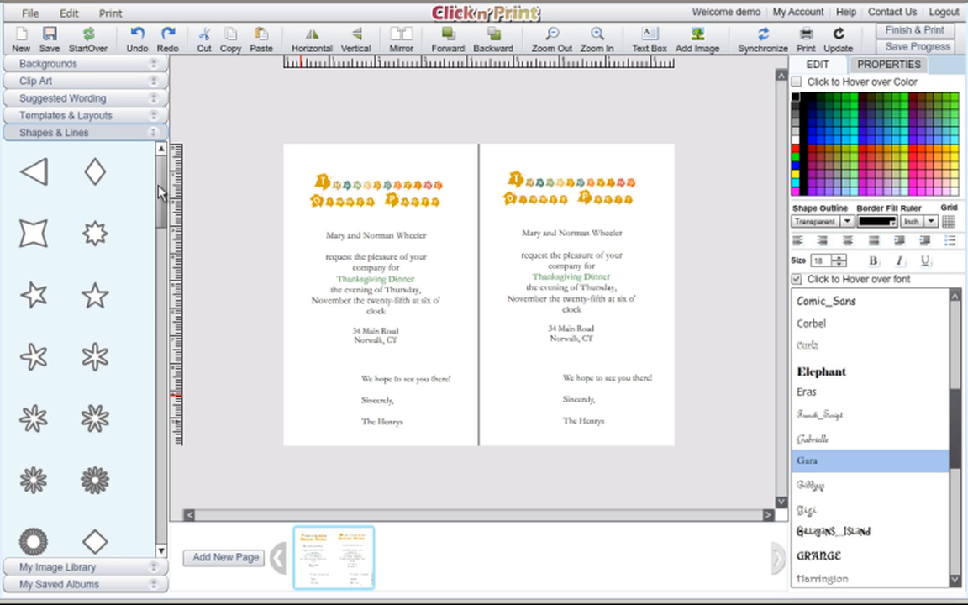
pyautogui.click(157, 86)
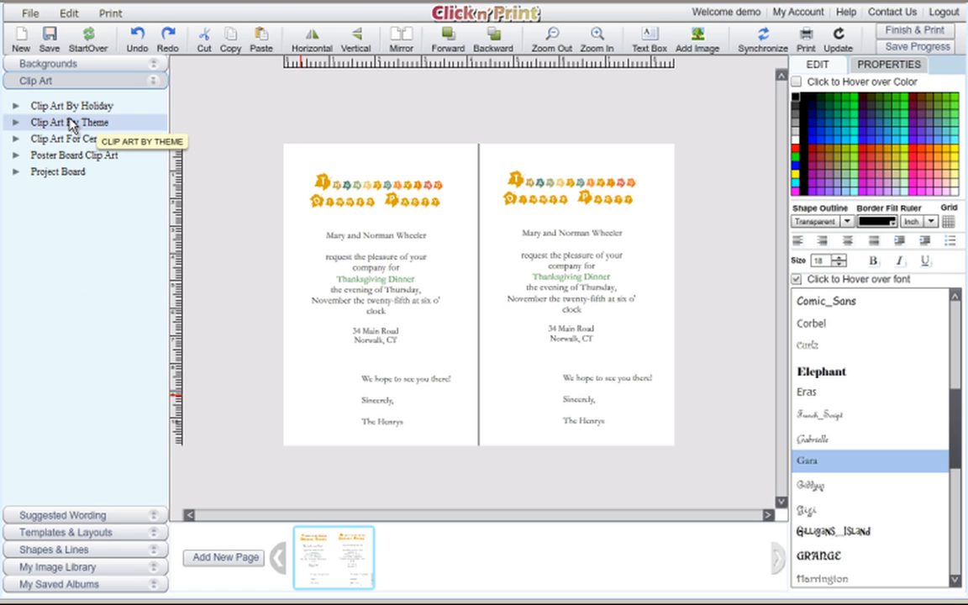
pyautogui.click(16, 105)
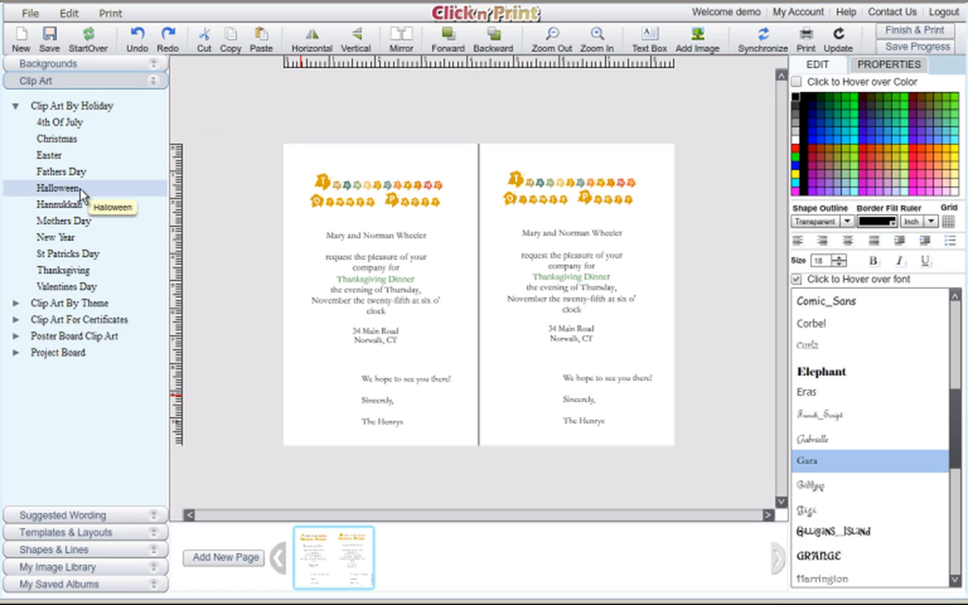
pyautogui.click(79, 270)
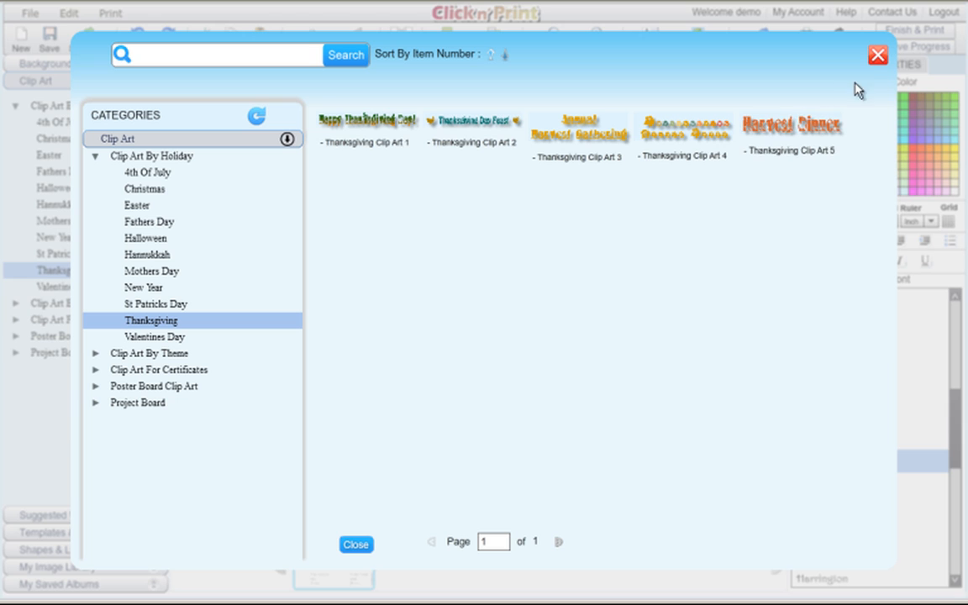
pyautogui.click(876, 57)
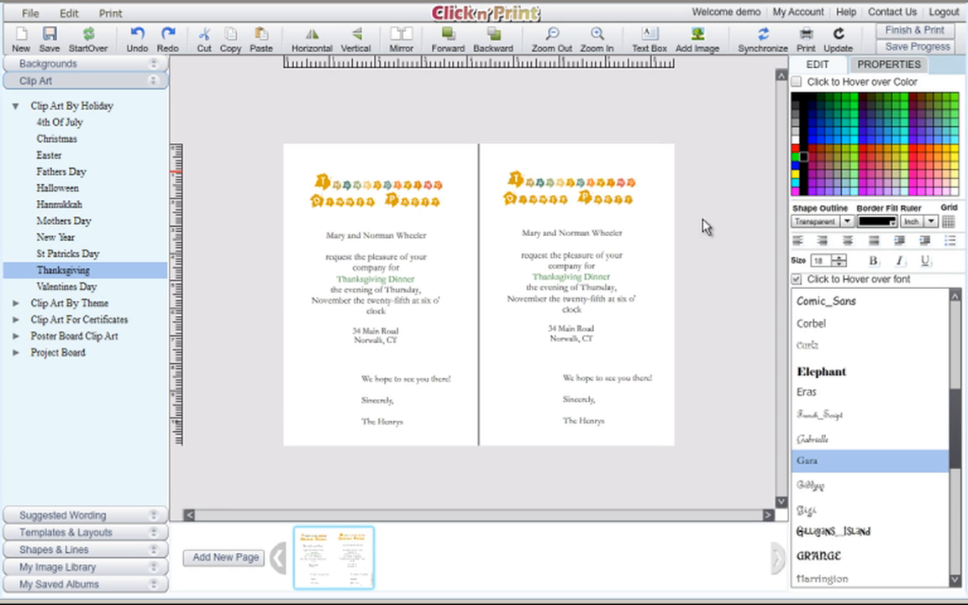
pyautogui.click(54, 548)
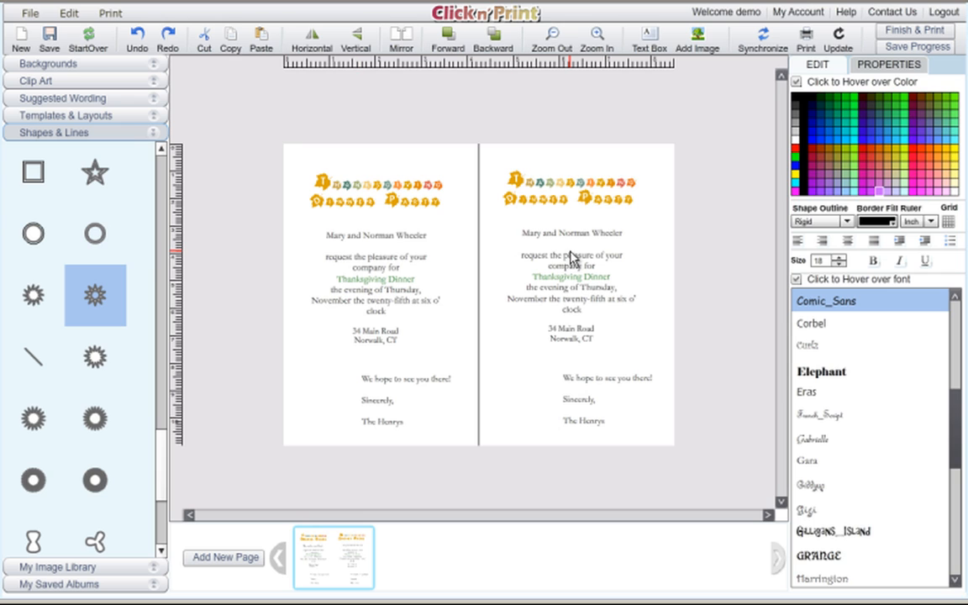
# Delete the left page's clip-art title, invitation text and closing greeting, confirming each removal.
pyautogui.click(395, 192)
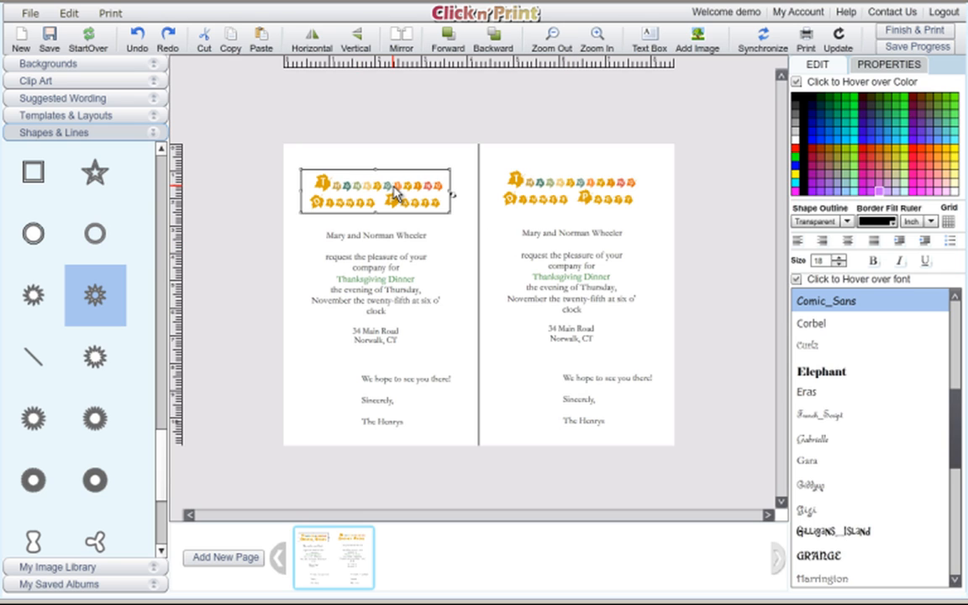
pyautogui.press('Delete')
pyautogui.click(453, 329)
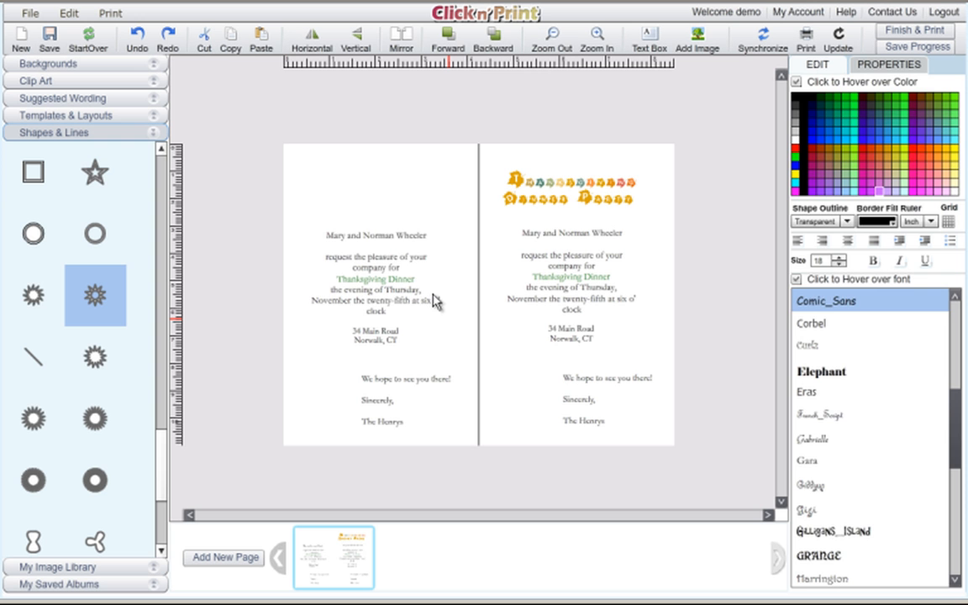
pyautogui.click(398, 272)
pyautogui.press('Delete')
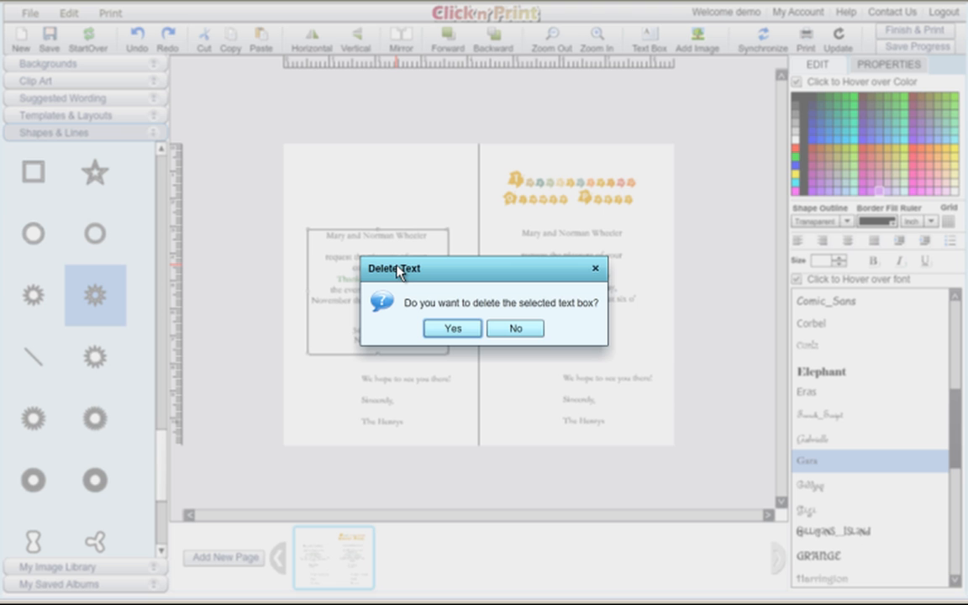
pyautogui.click(454, 329)
pyautogui.click(384, 403)
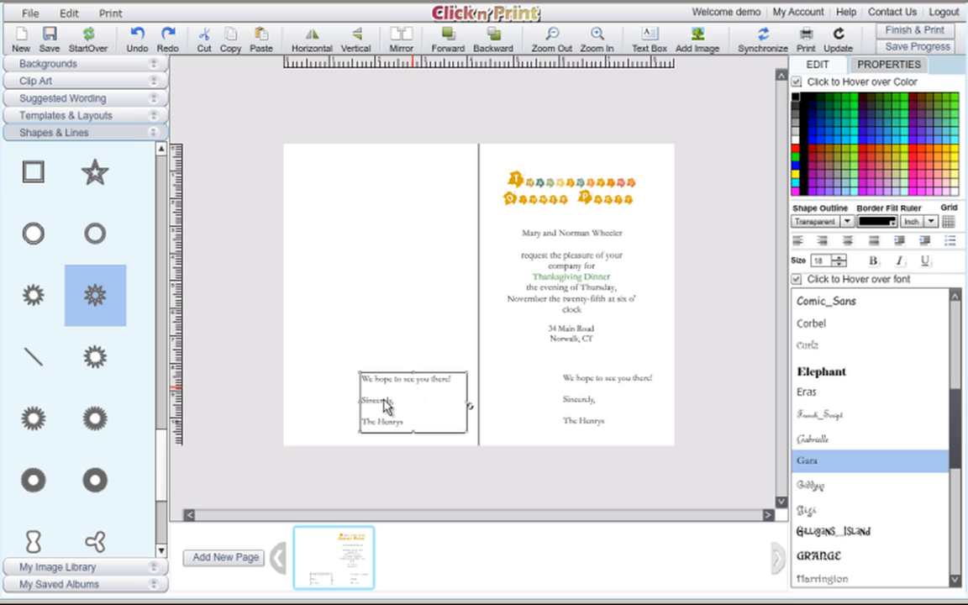
pyautogui.press('Delete')
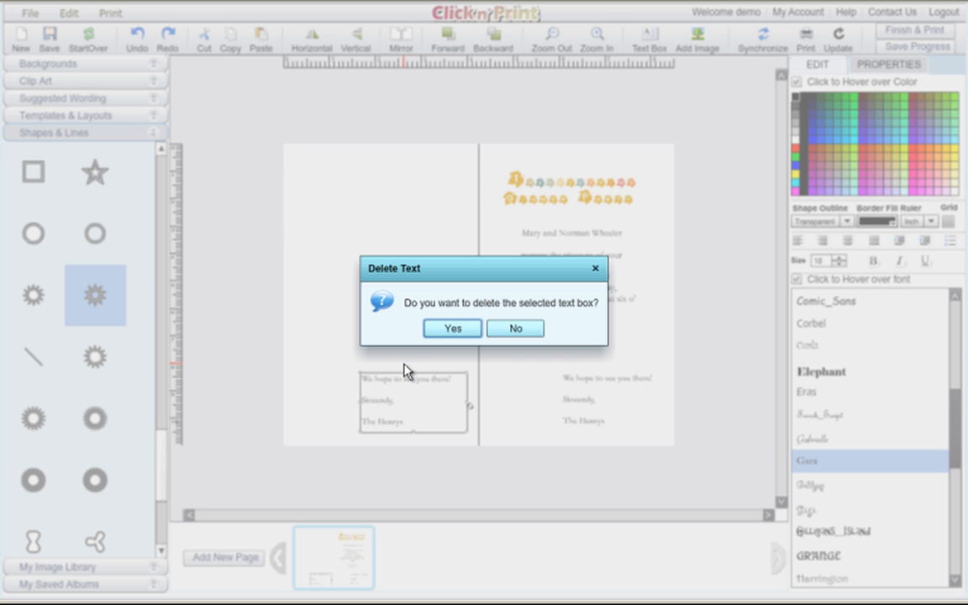
pyautogui.click(454, 328)
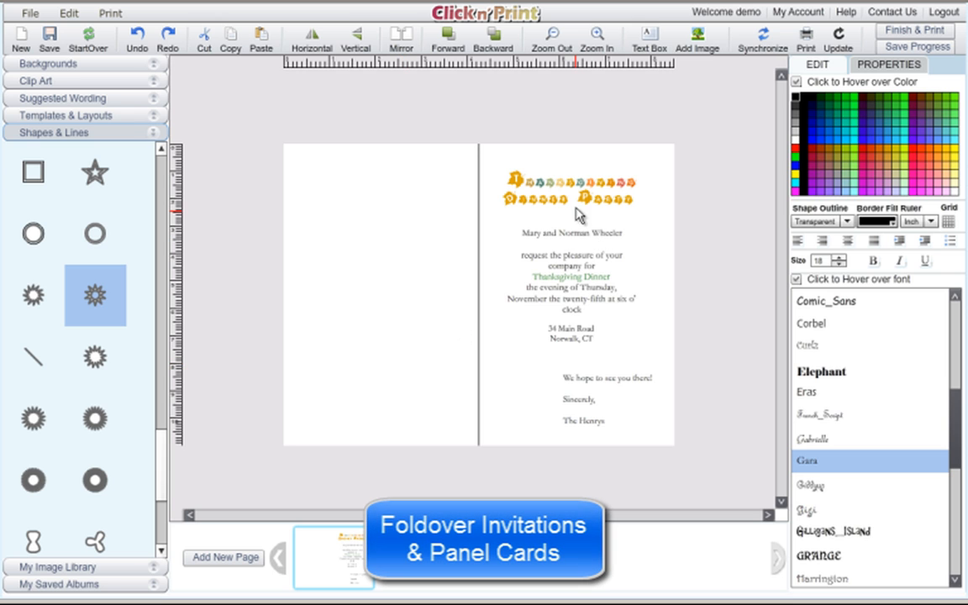
# Remove the right page's clip-art title and move its invitation text up to the top.
pyautogui.click(575, 200)
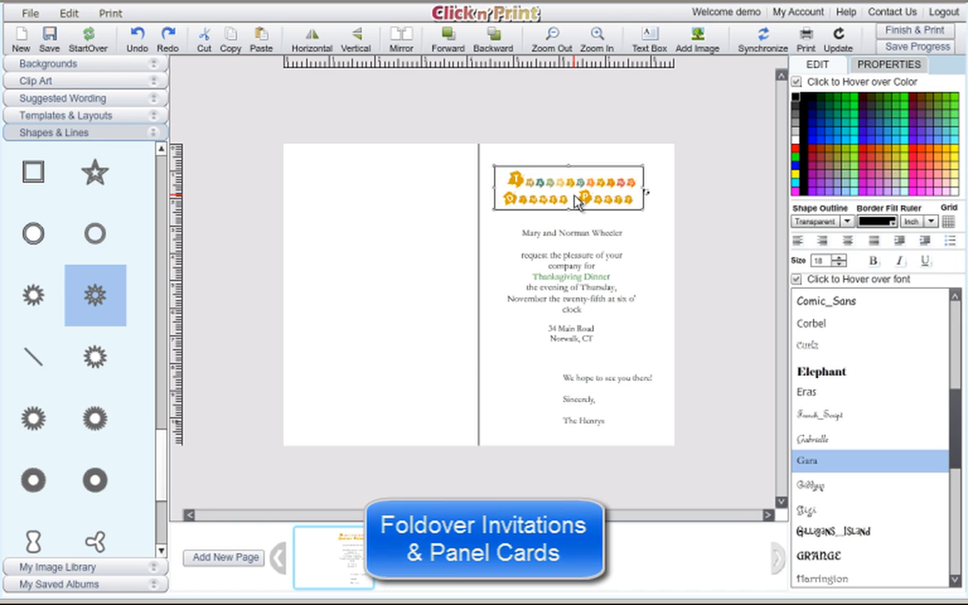
pyautogui.press('Delete')
pyautogui.click(458, 333)
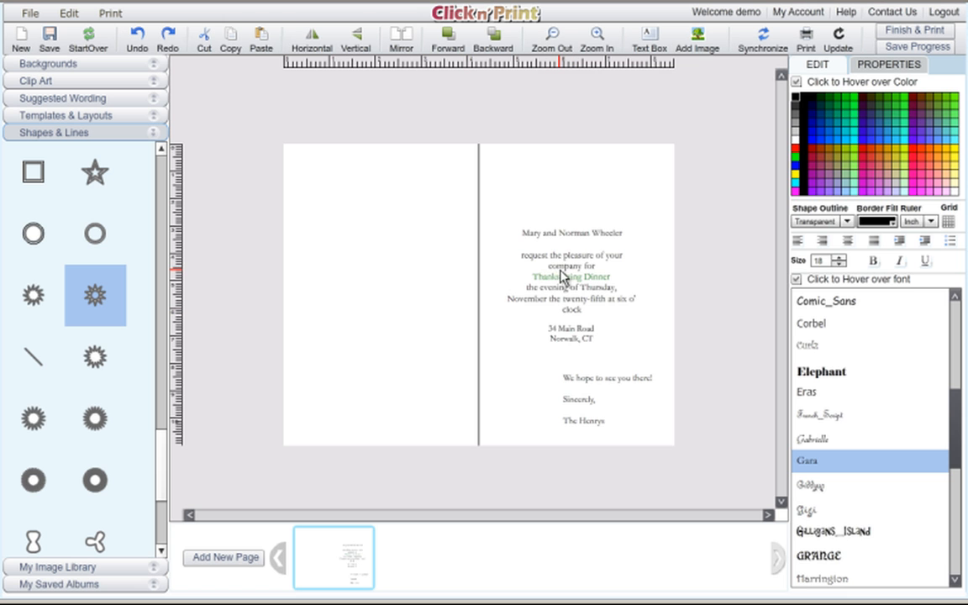
pyautogui.moveTo(562, 276); pyautogui.dragTo(560, 233)
# Raise the closing greeting toward the invitation text and save the design as album 'Invitation- inside'.
pyautogui.moveTo(578, 388); pyautogui.dragTo(572, 347)
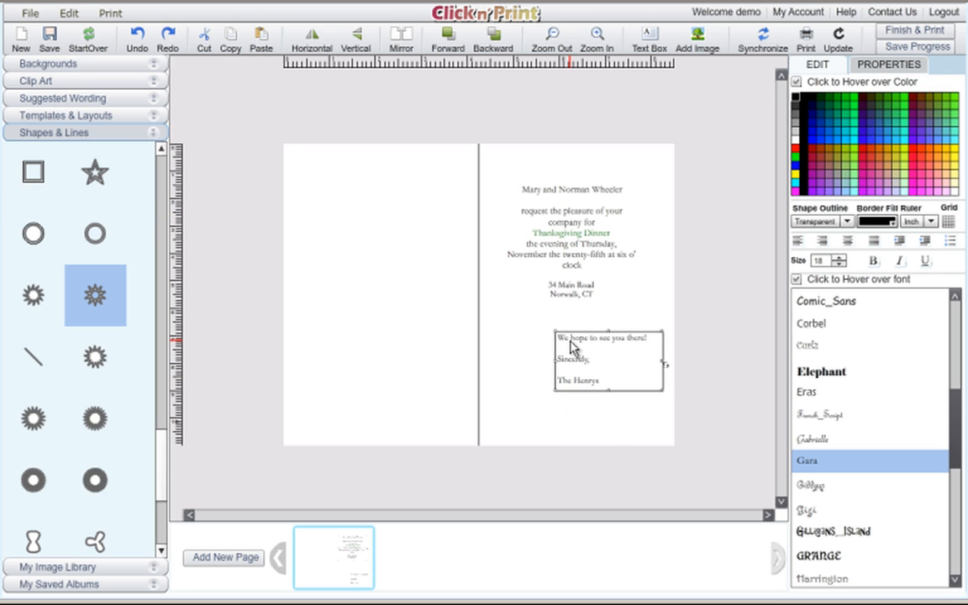
pyautogui.click(432, 301)
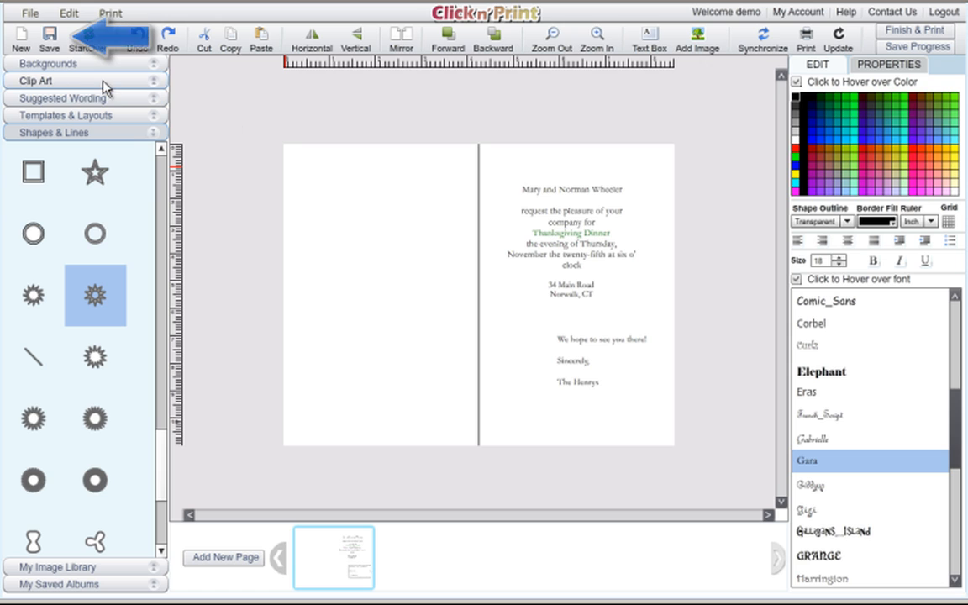
pyautogui.click(50, 39)
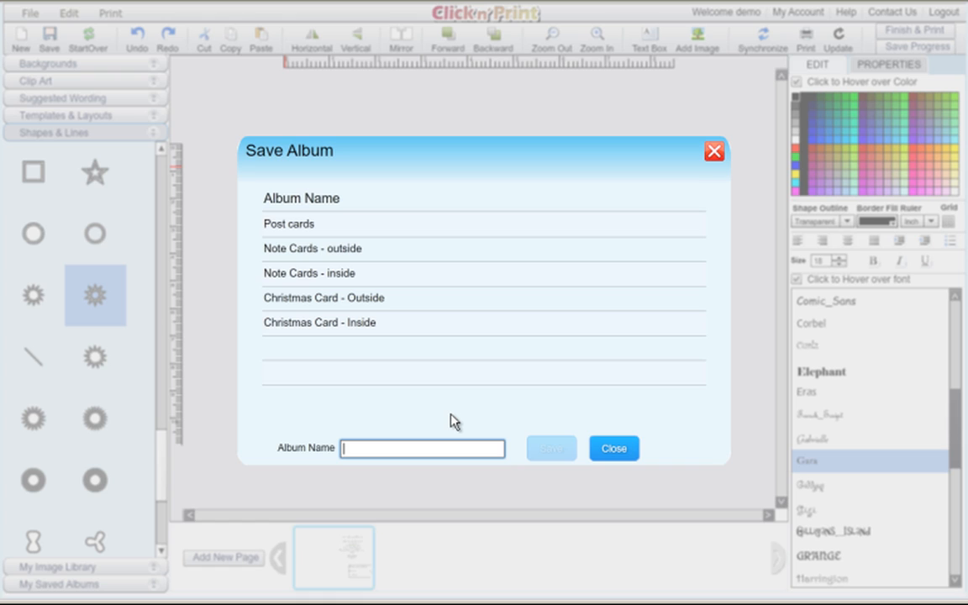
pyautogui.write('Invitation')
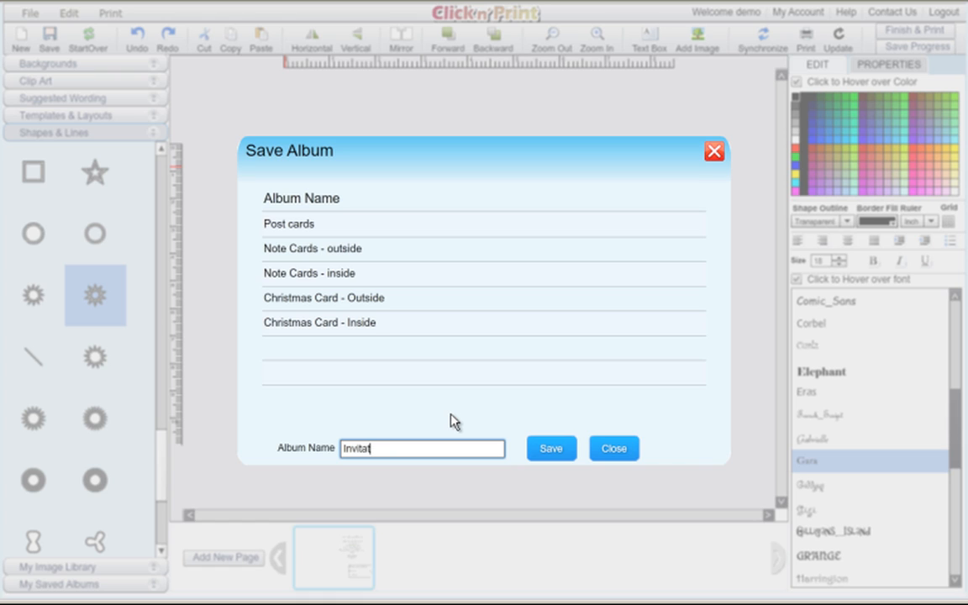
pyautogui.write('- inside')
pyautogui.click(567, 455)
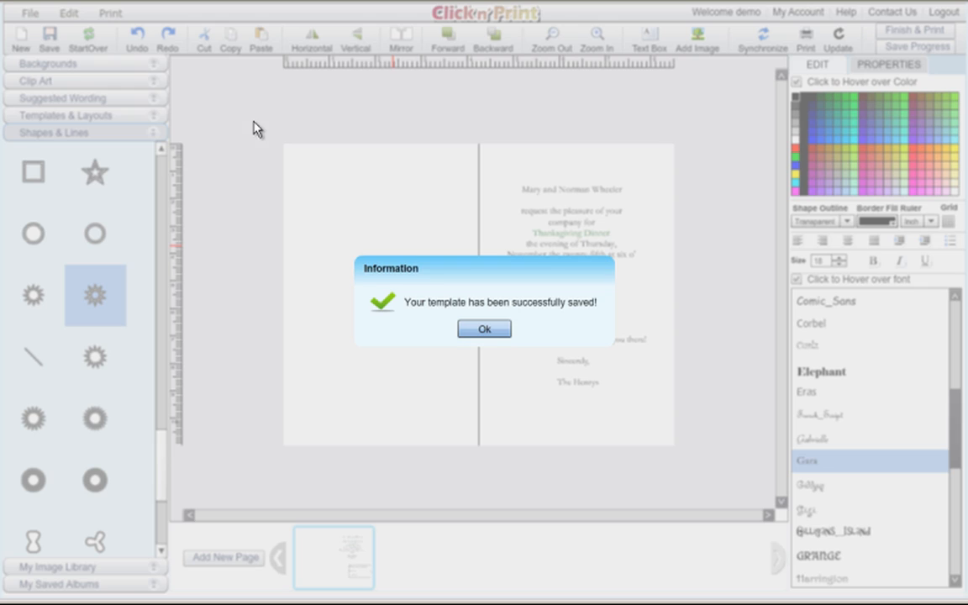
pyautogui.click(485, 329)
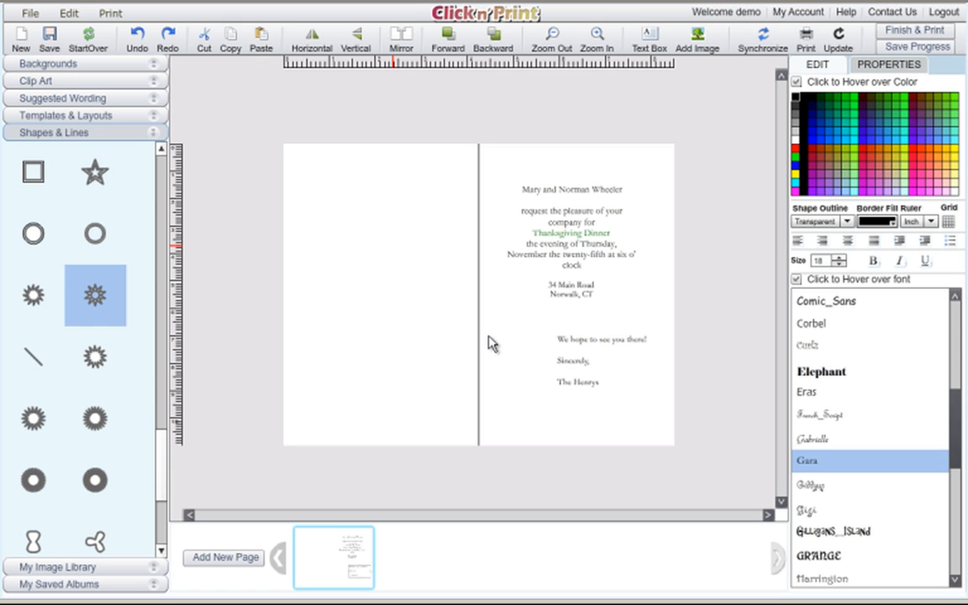
# Start a new 00016 Photo Invitations 2UP card from Invitations > 8.5x11 Invitations > 2up.
pyautogui.click(21, 40)
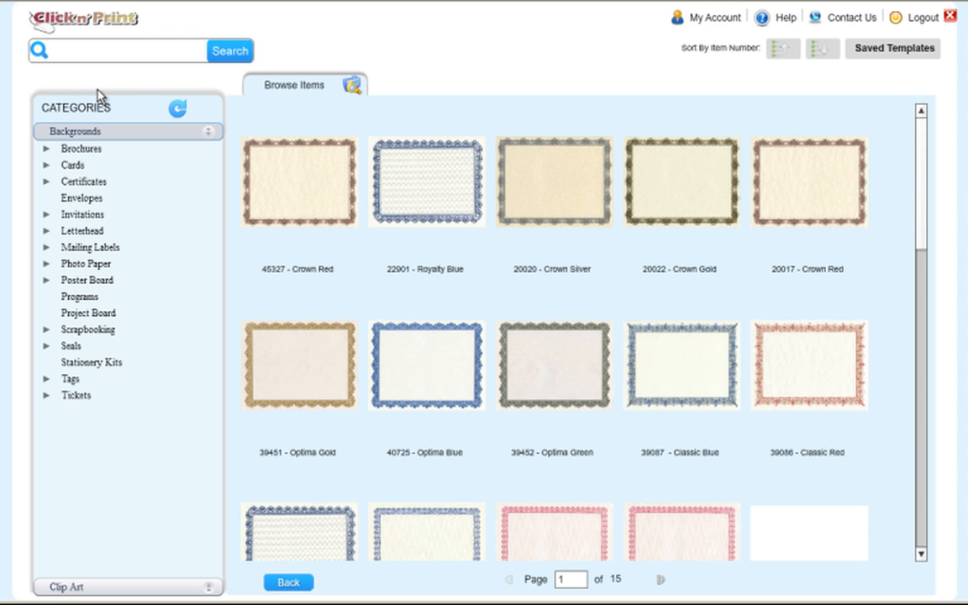
pyautogui.click(45, 215)
pyautogui.click(51, 232)
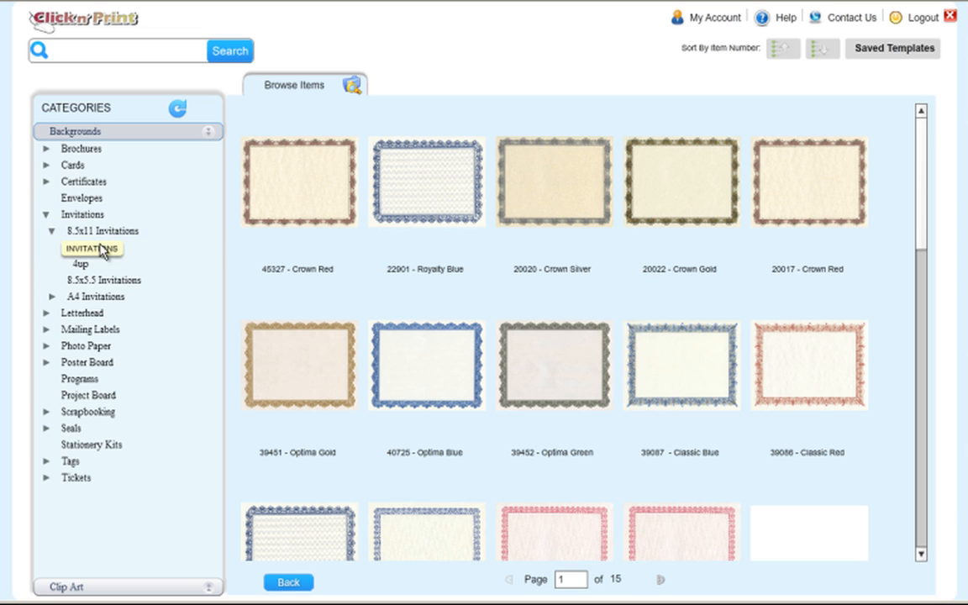
pyautogui.click(116, 252)
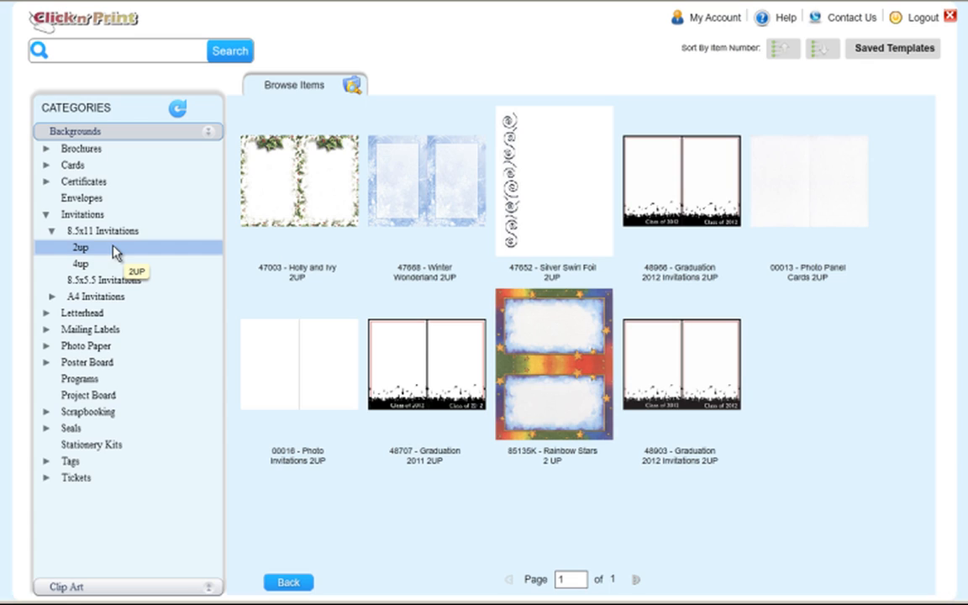
pyautogui.moveTo(275, 358)
pyautogui.click(305, 356)
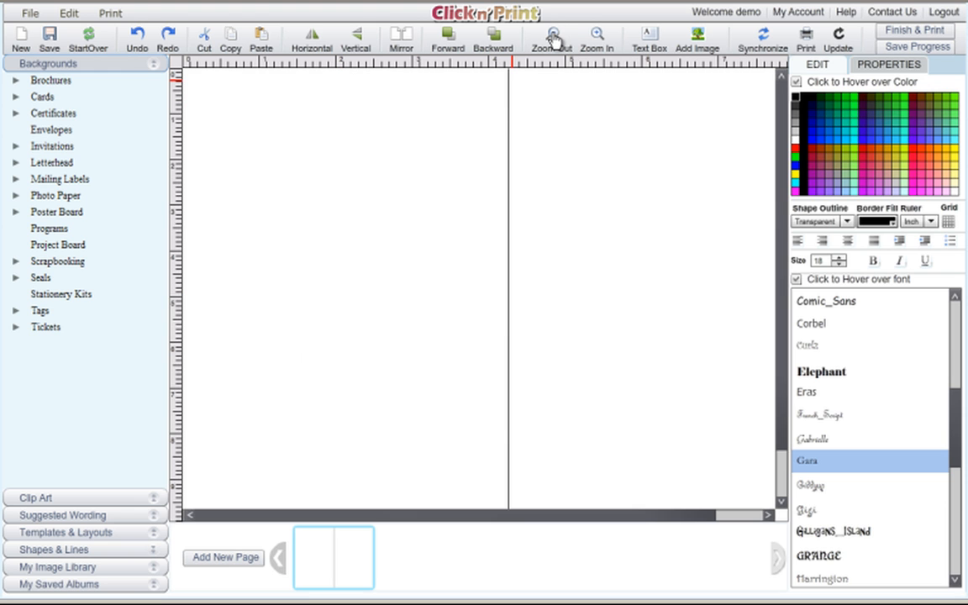
pyautogui.click(554, 37)
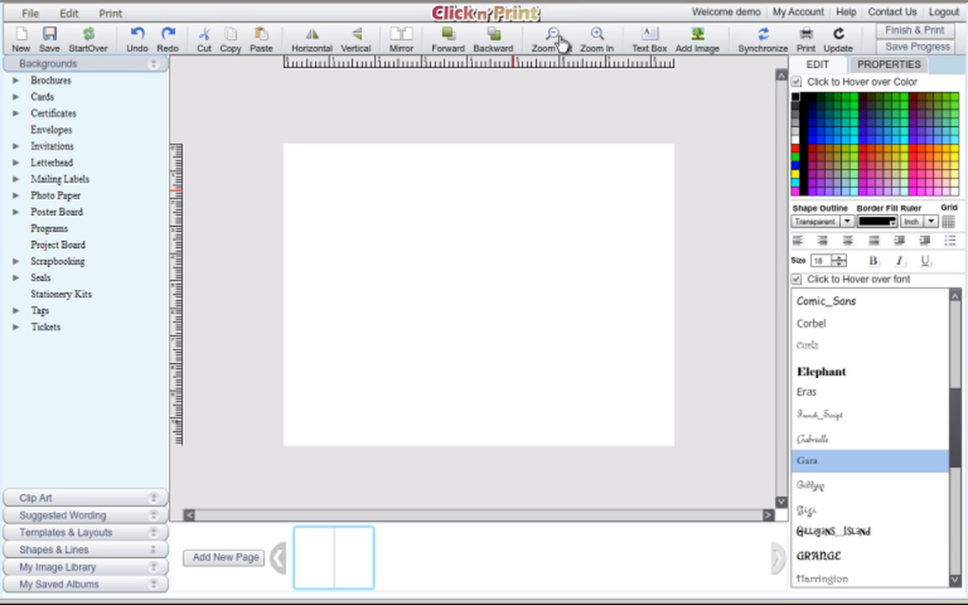
pyautogui.click(554, 38)
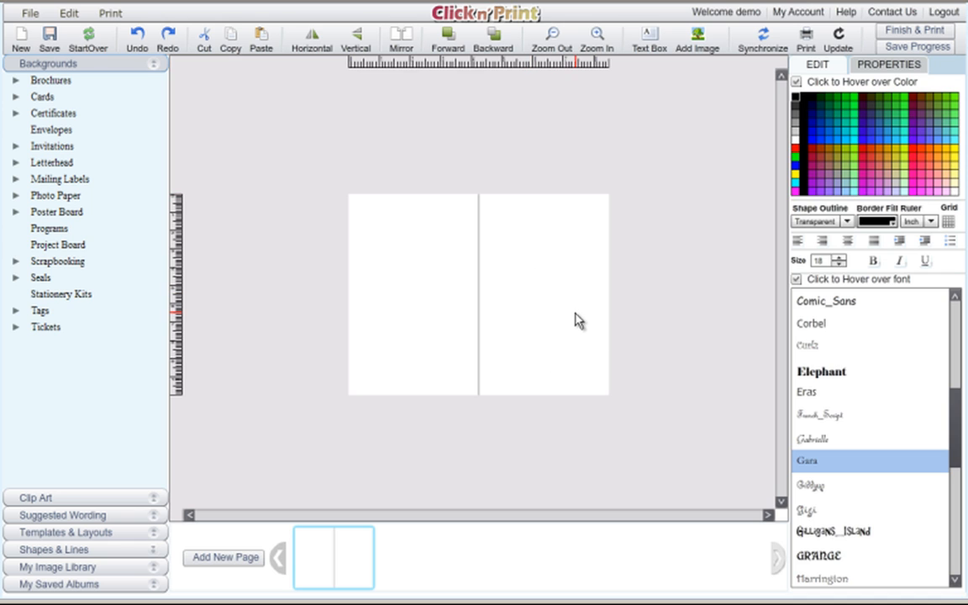
pyautogui.click(599, 36)
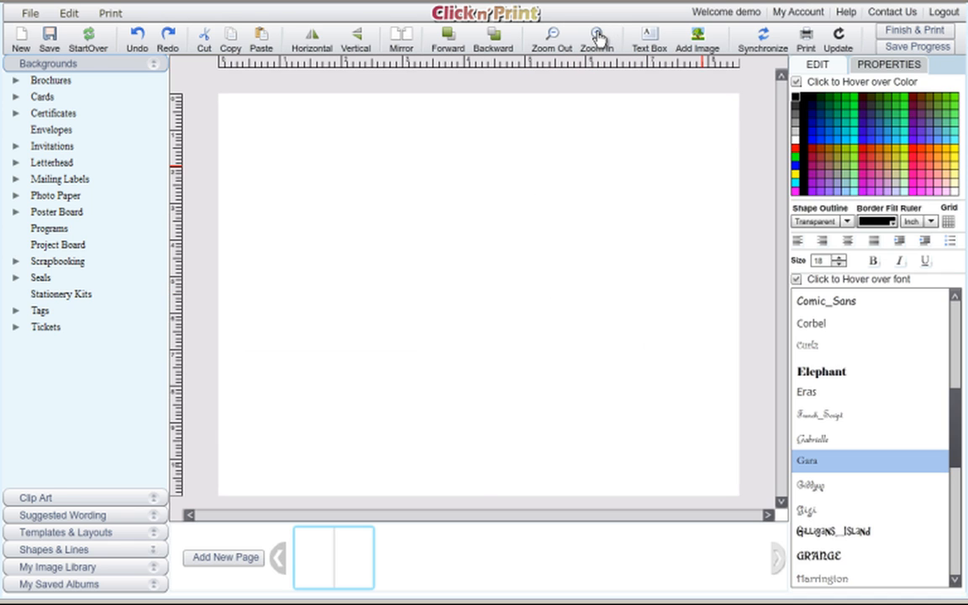
pyautogui.click(597, 37)
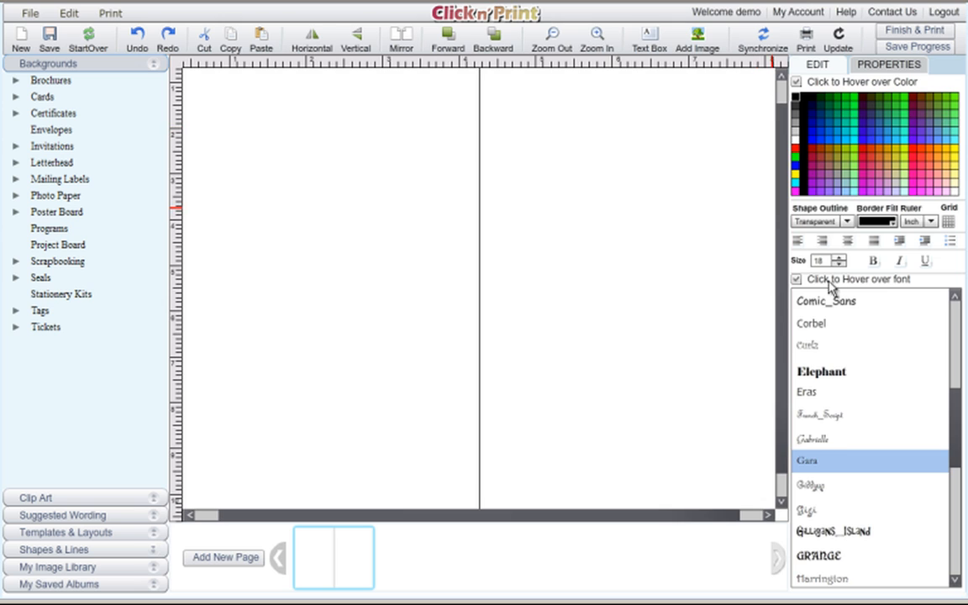
pyautogui.moveTo(778, 330); pyautogui.dragTo(777, 197)
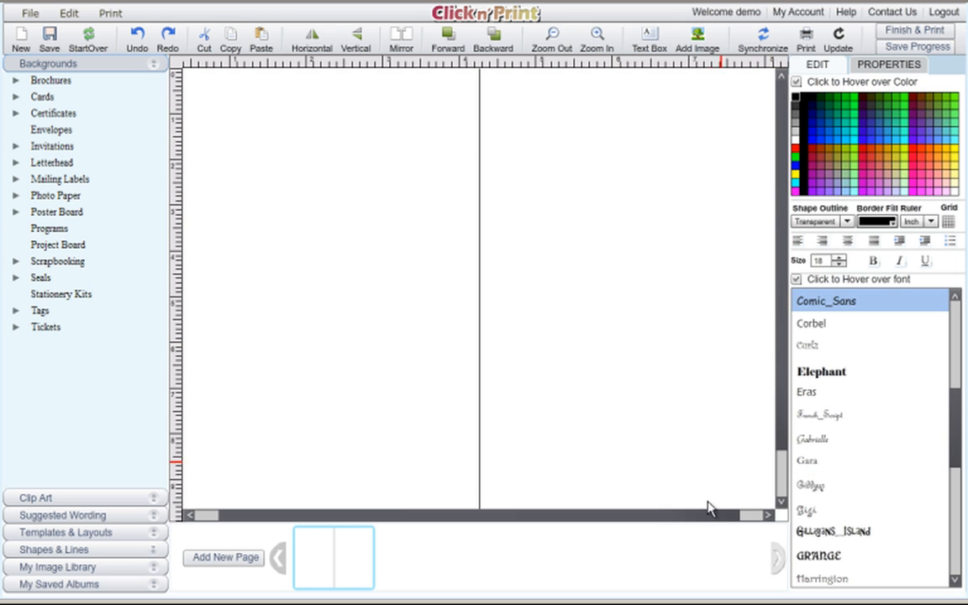
pyautogui.moveTo(696, 513); pyautogui.dragTo(783, 505)
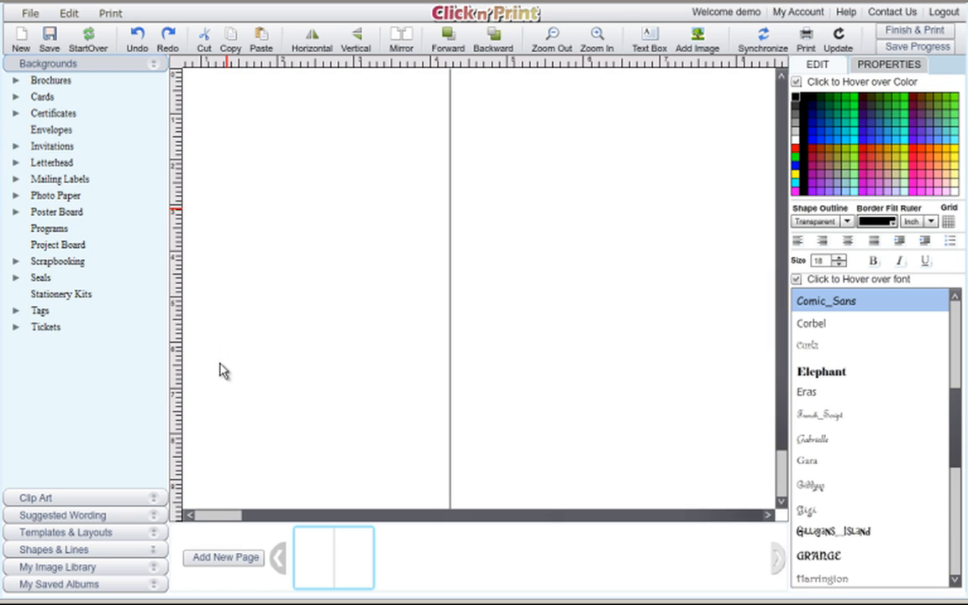
# Add the Thanksgiving Dinner Party banner from Clip Art By Holiday > Thanksgiving to the card.
pyautogui.click(158, 505)
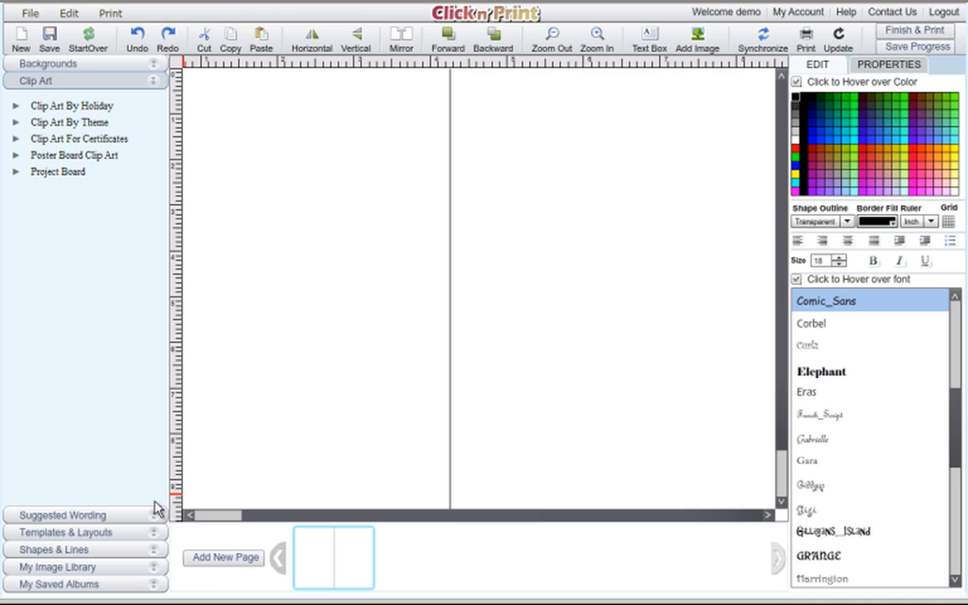
pyautogui.click(15, 107)
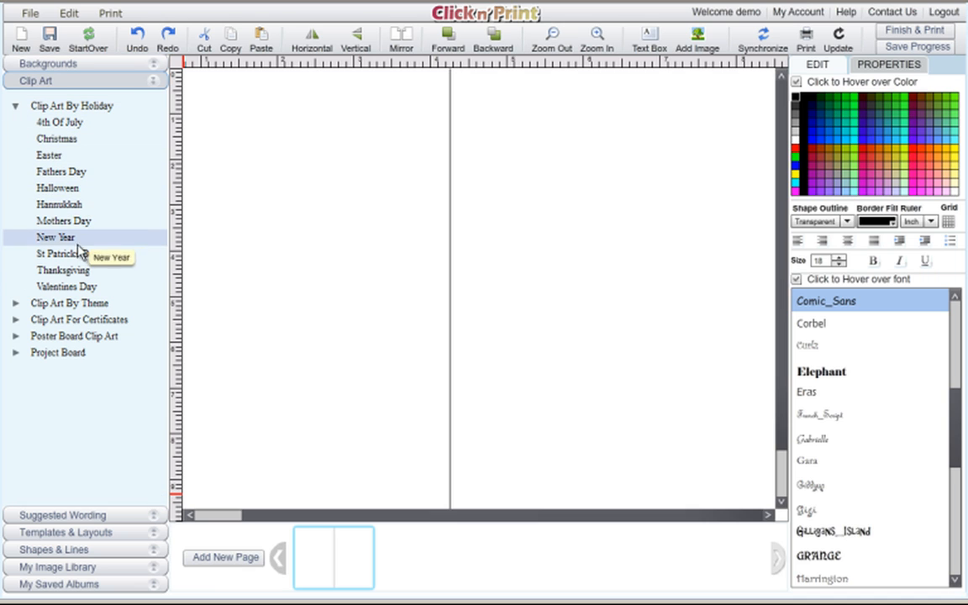
pyautogui.click(80, 279)
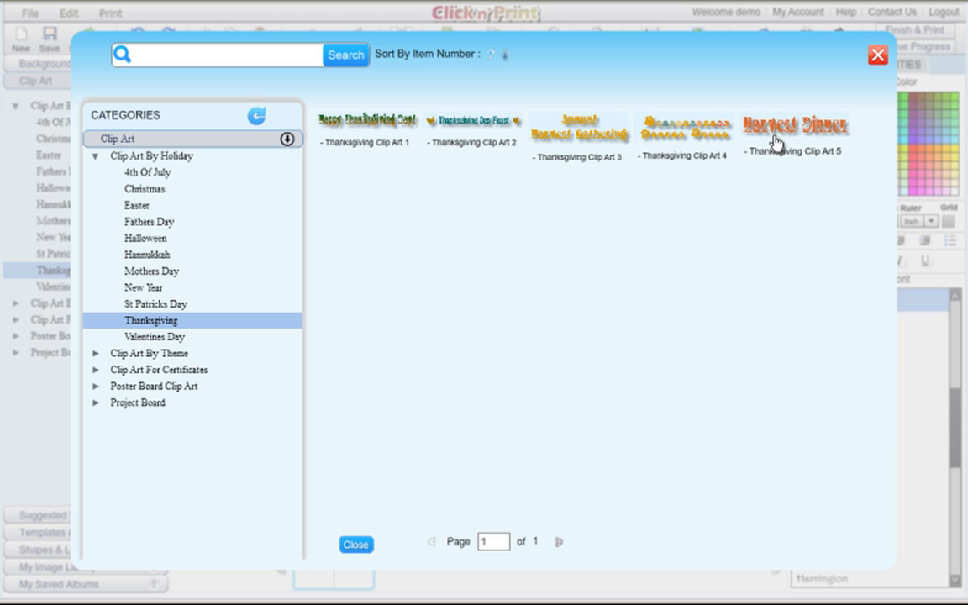
pyautogui.click(704, 139)
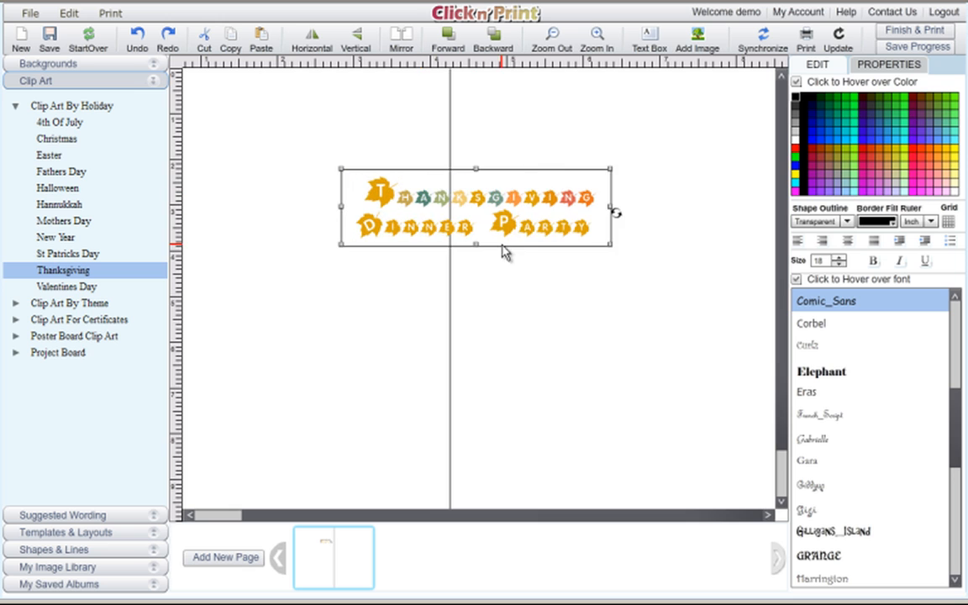
# Position the Thanksgiving Dinner Party banner at the top of the right panel, zooming out to check it.
pyautogui.moveTo(541, 259); pyautogui.dragTo(647, 136)
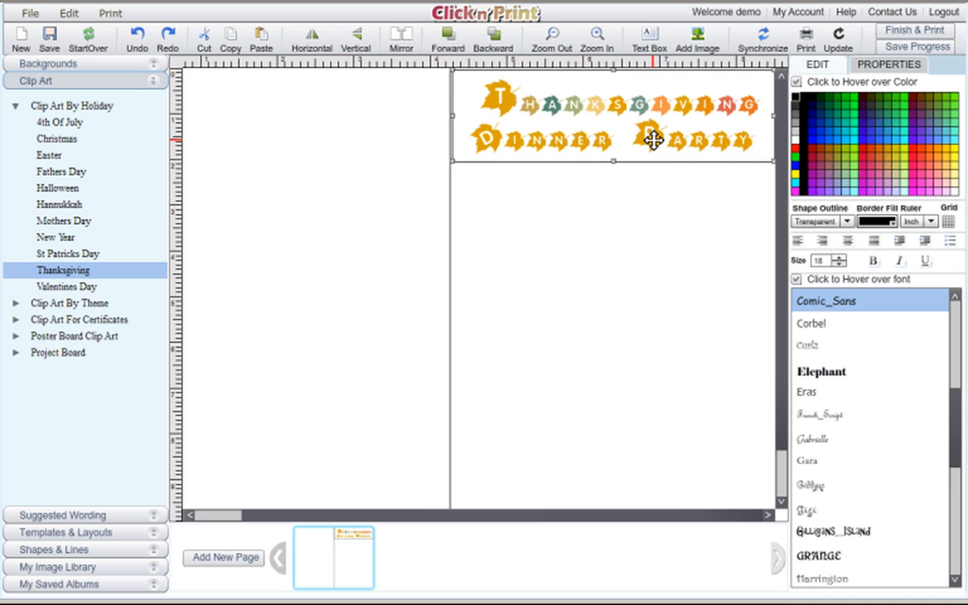
pyautogui.click(553, 39)
pyautogui.click(554, 39)
pyautogui.click(553, 39)
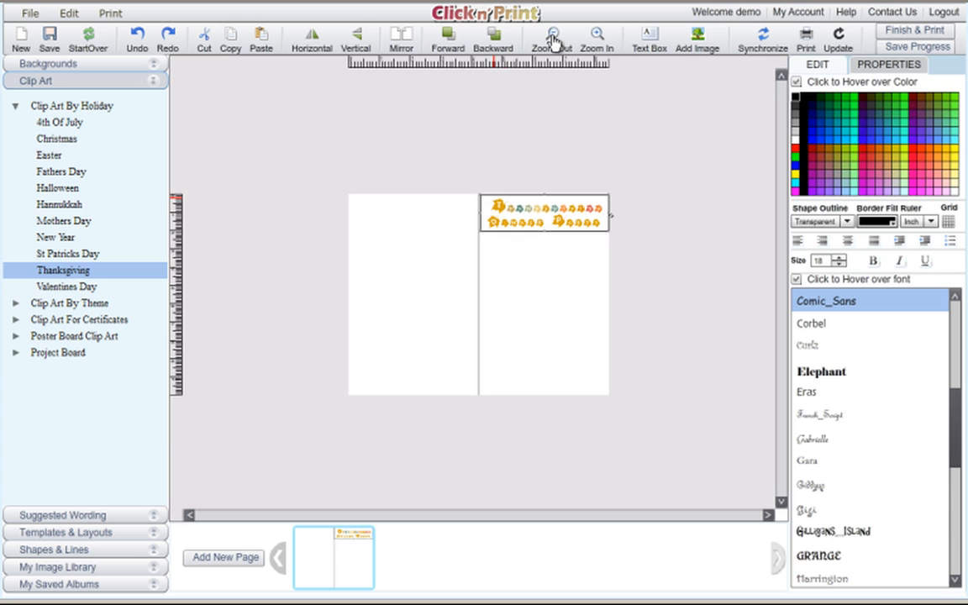
pyautogui.moveTo(532, 233); pyautogui.dragTo(531, 243)
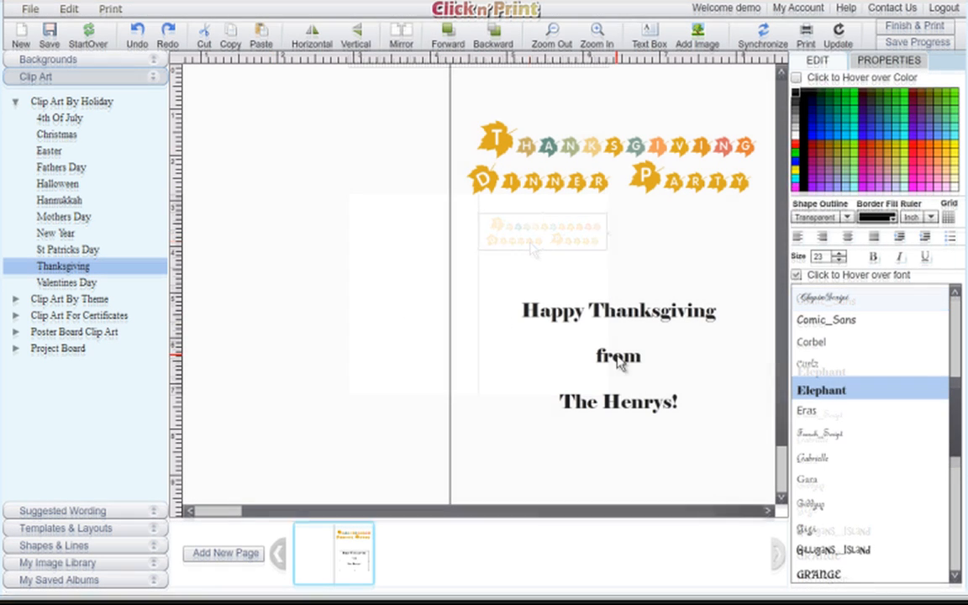
pyautogui.click(554, 33)
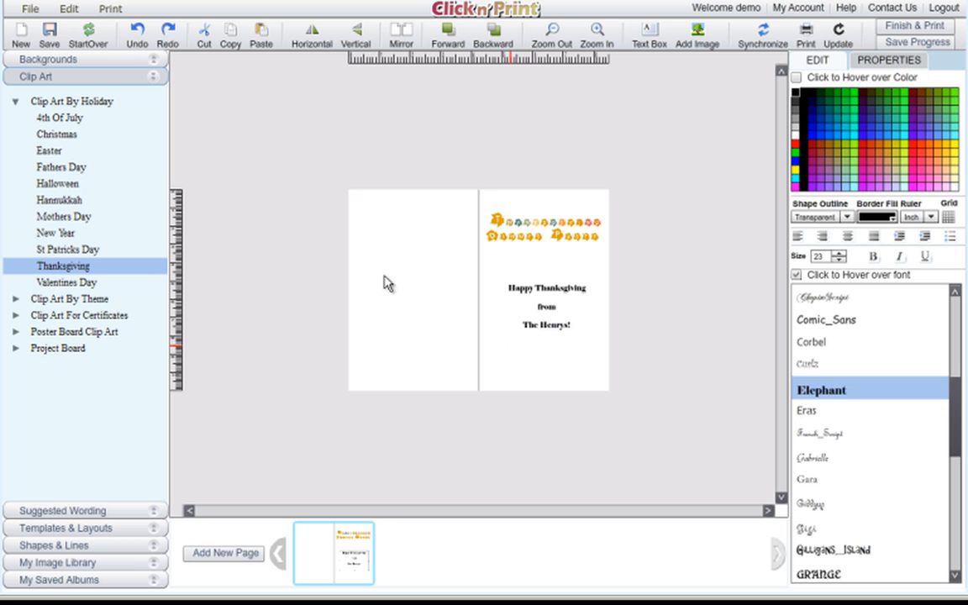
# Save the outside design as the album 'Invitation - outside' and dismiss the confirmation.
pyautogui.click(49, 37)
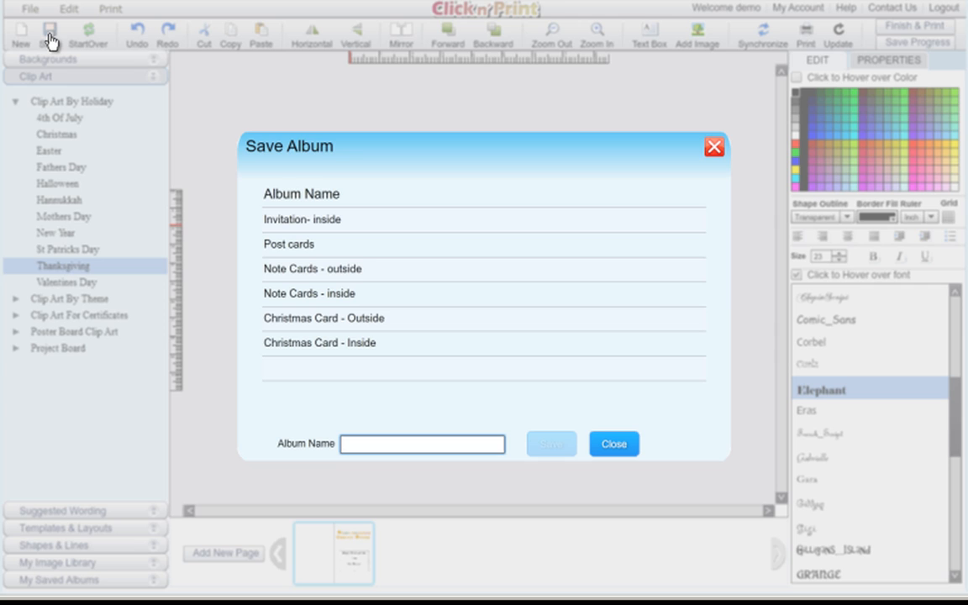
pyautogui.write('Invitation - out')
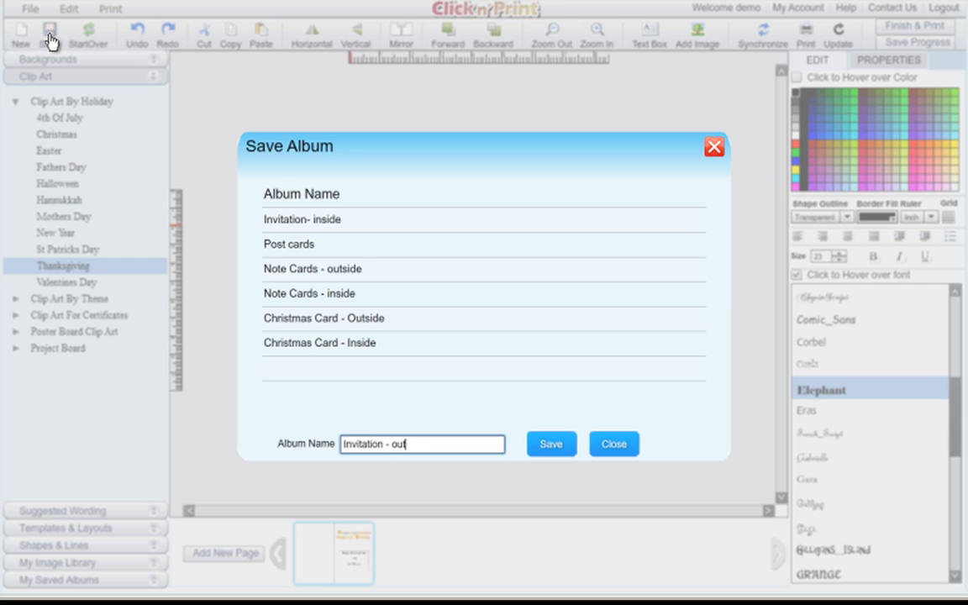
pyautogui.write('side')
pyautogui.click(552, 452)
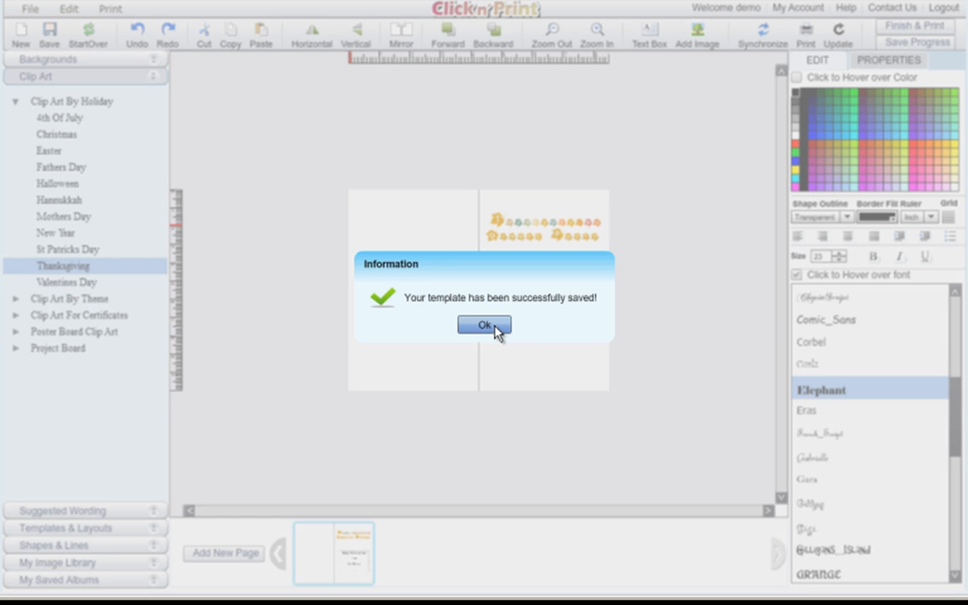
pyautogui.click(492, 326)
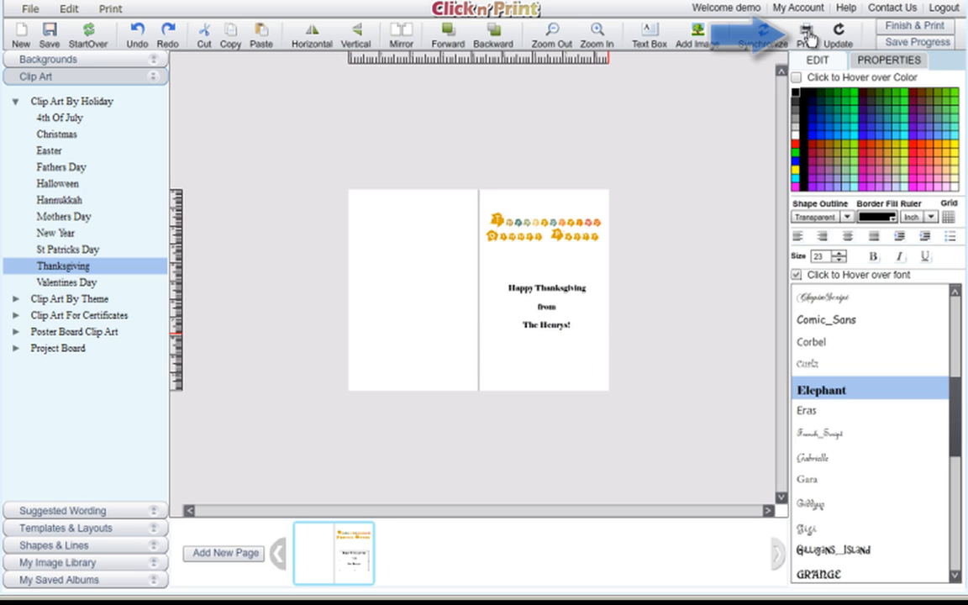
# Set the printer orientation to Landscape in the Print dialog's Preferences, then close the dialog.
pyautogui.click(807, 35)
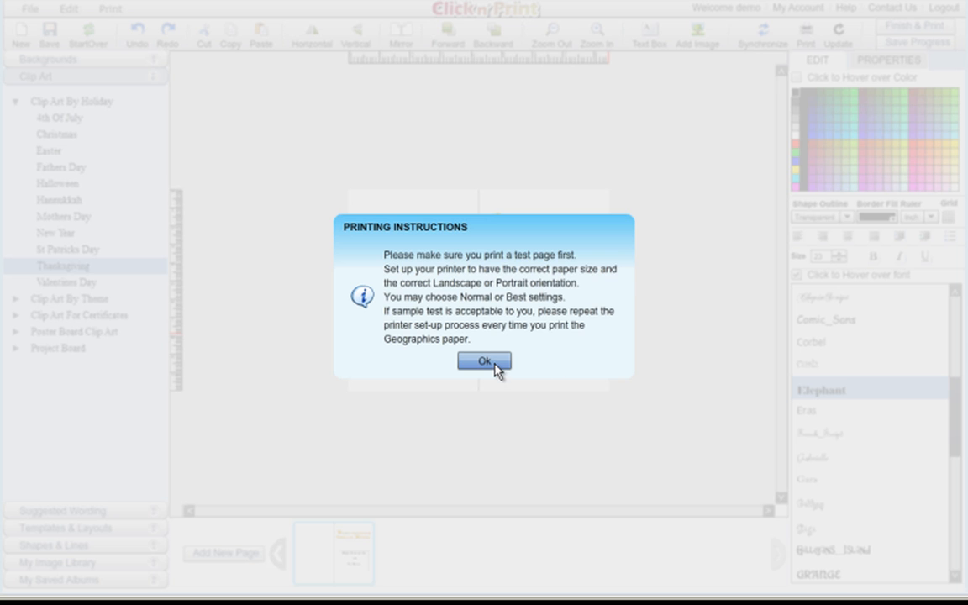
pyautogui.click(495, 364)
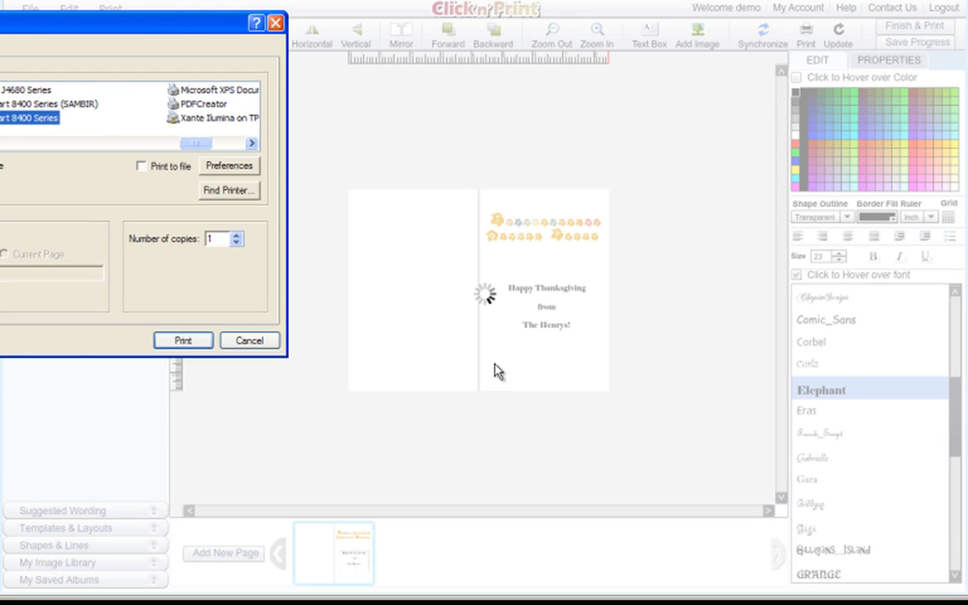
pyautogui.moveTo(179, 26); pyautogui.dragTo(539, 70)
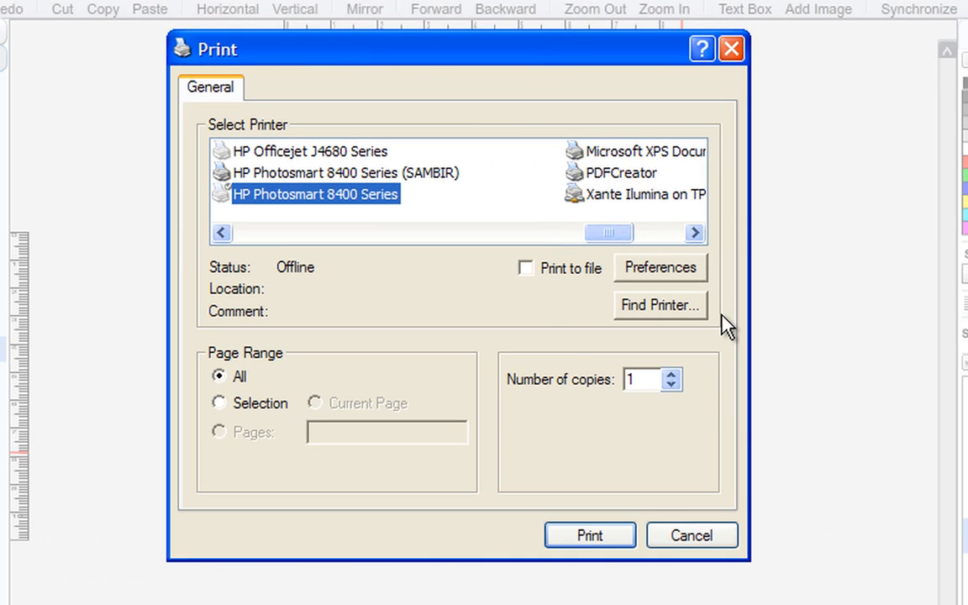
pyautogui.click(683, 274)
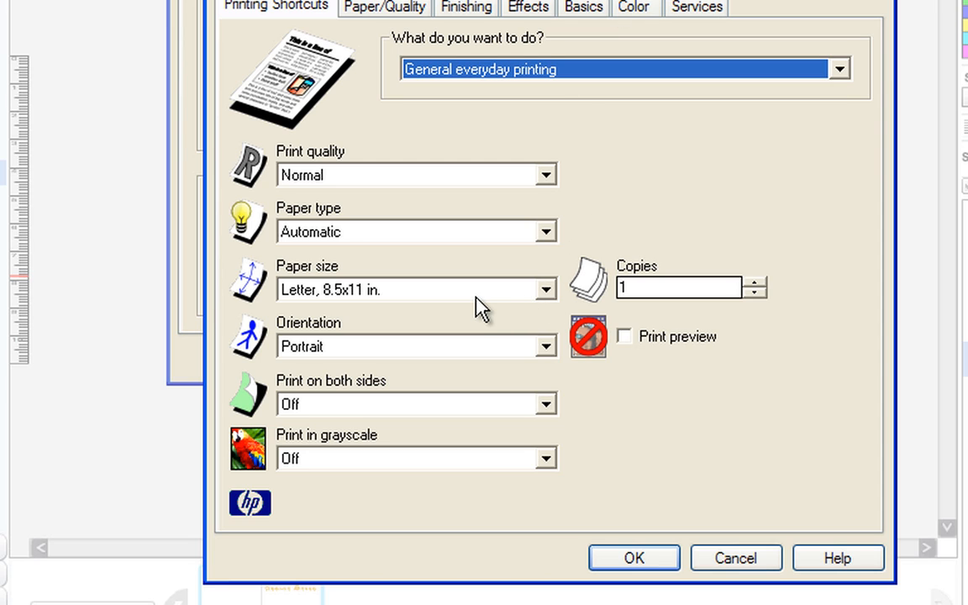
pyautogui.click(543, 345)
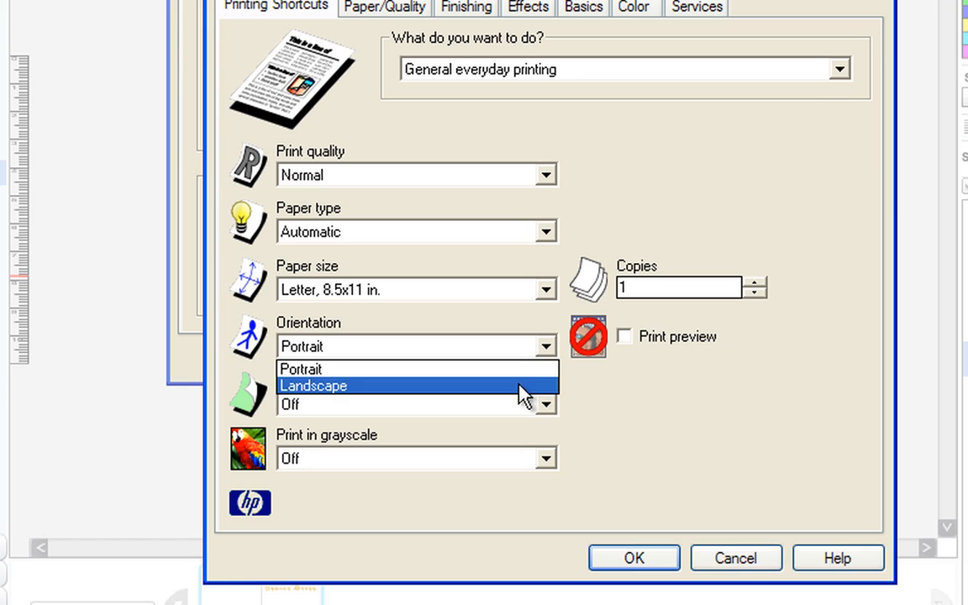
pyautogui.click(521, 385)
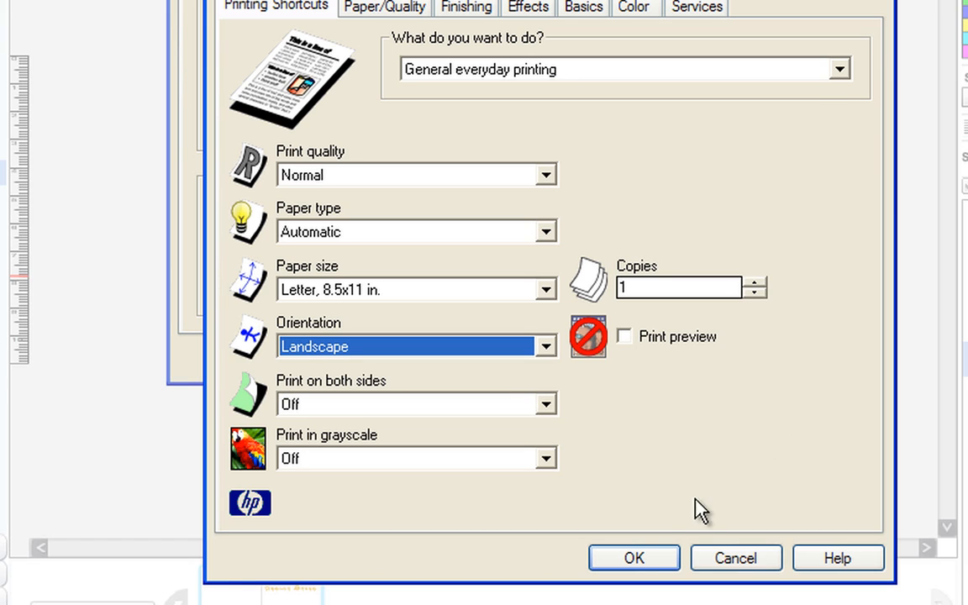
pyautogui.click(635, 559)
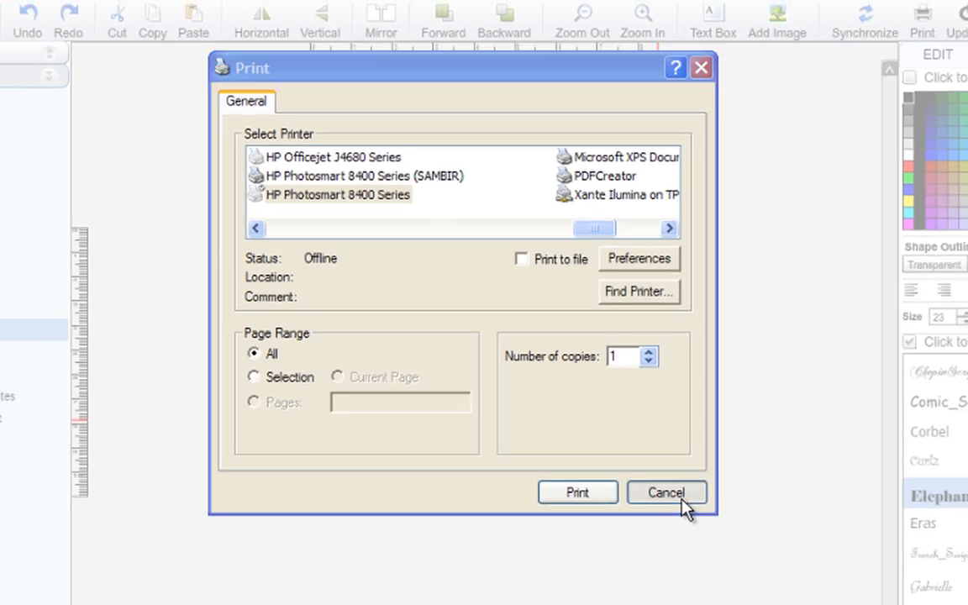
pyautogui.click(701, 556)
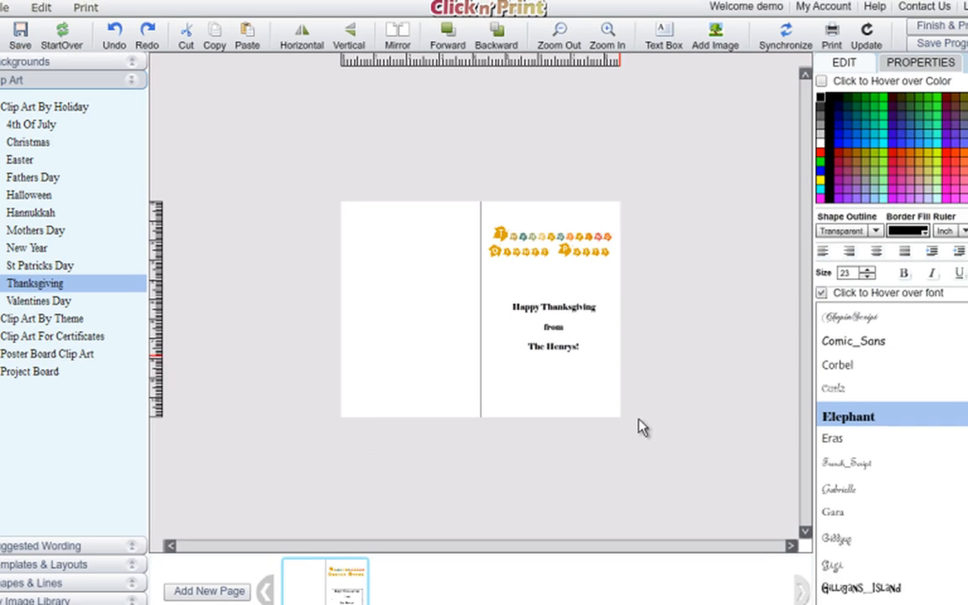